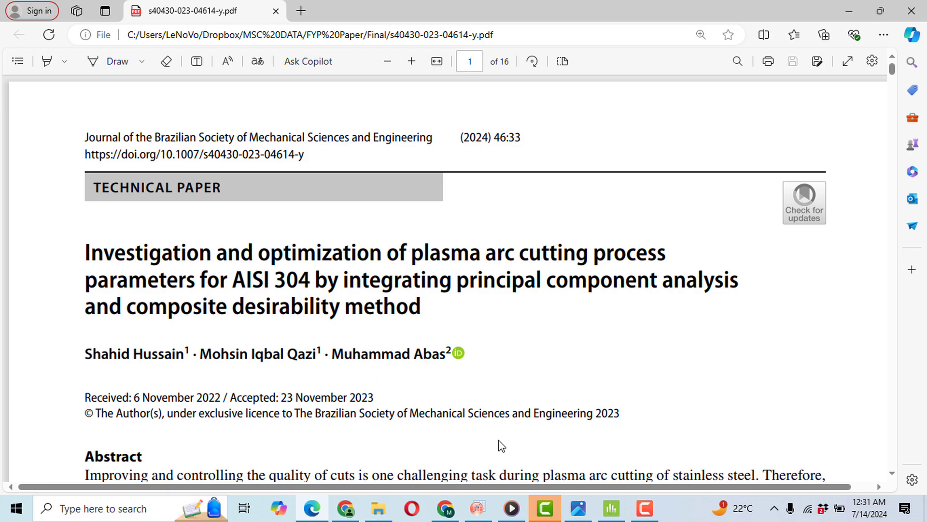
Step: Leave the Edge PDF and bring OriginPro's empty Book1 worksheet to the front
{"action": "left_click", "coordinate": [578, 515]}
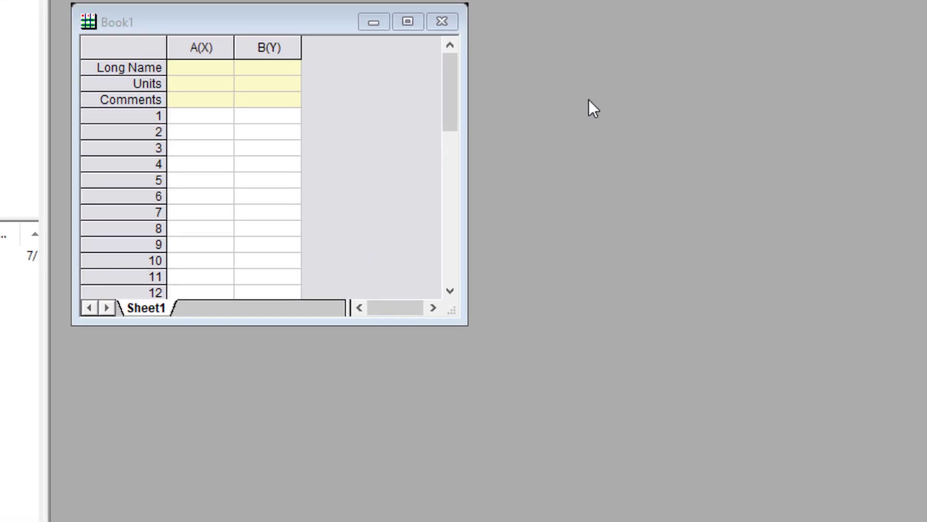
Step: Maximize Book1, add a new column C and set its plot designation to Z
{"action": "left_click", "coordinate": [410, 23]}
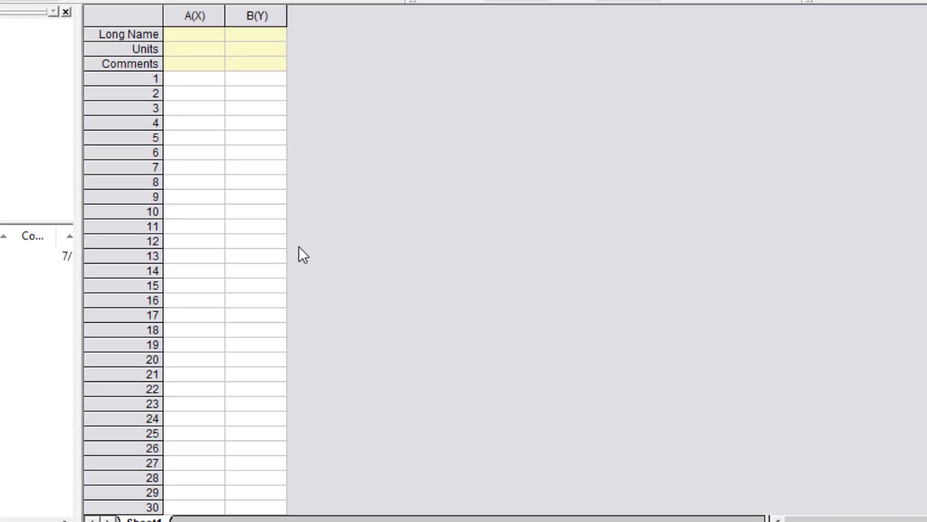
{"action": "right_click", "coordinate": [299, 252]}
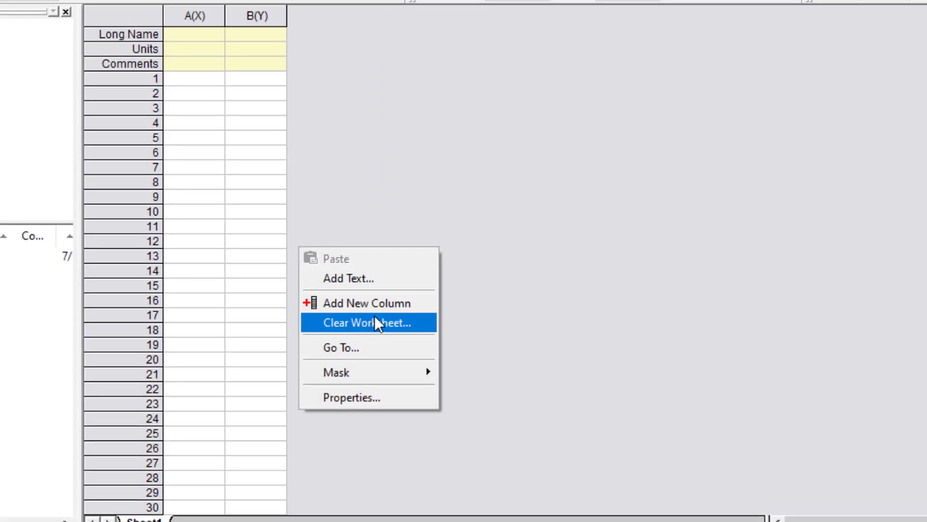
{"action": "left_click", "coordinate": [407, 302]}
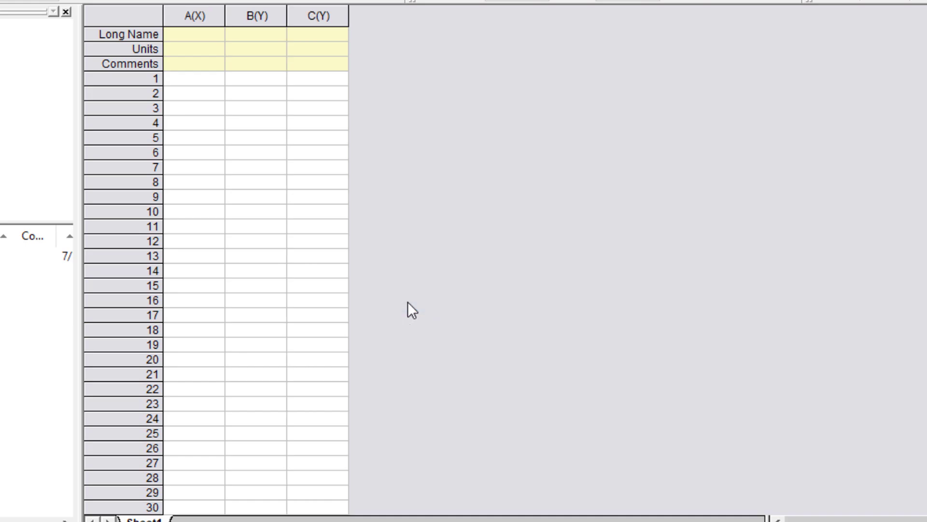
{"action": "double_click", "coordinate": [328, 16]}
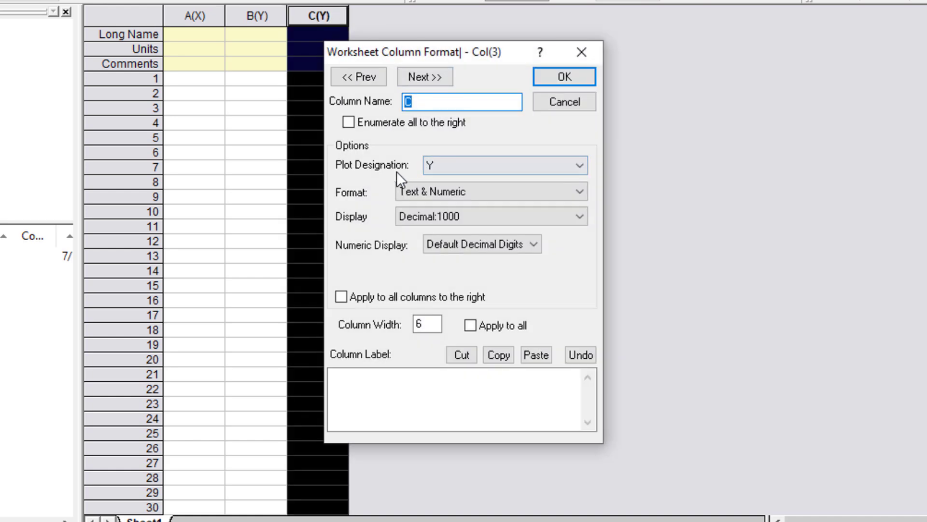
{"action": "left_click", "coordinate": [575, 166]}
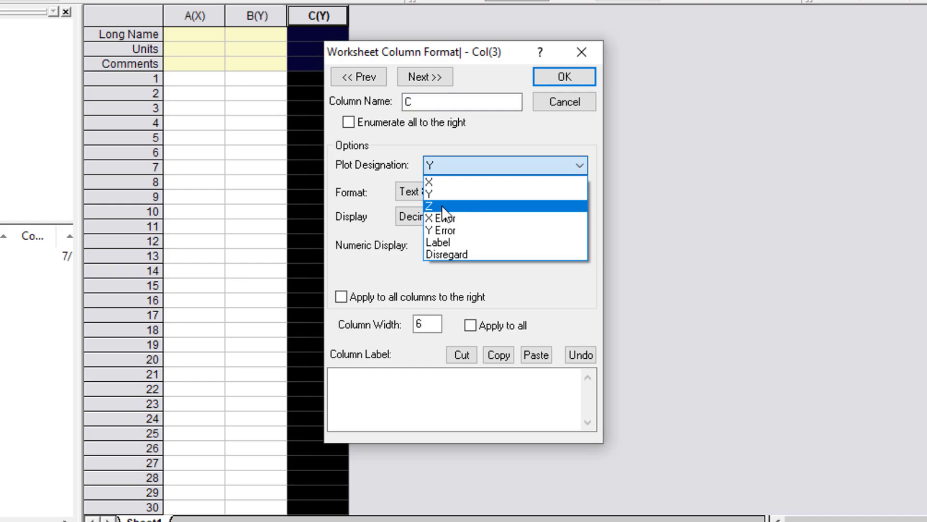
{"action": "left_click", "coordinate": [442, 205]}
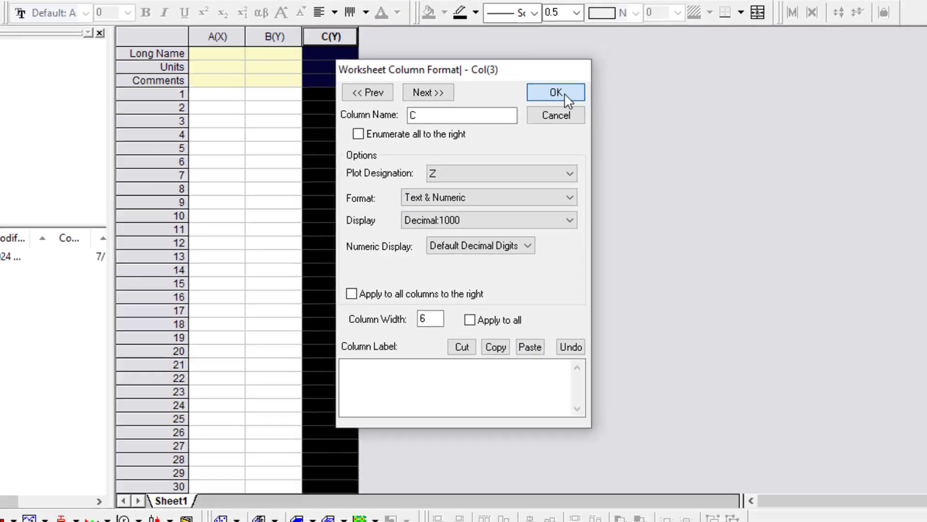
{"action": "left_click", "coordinate": [564, 77]}
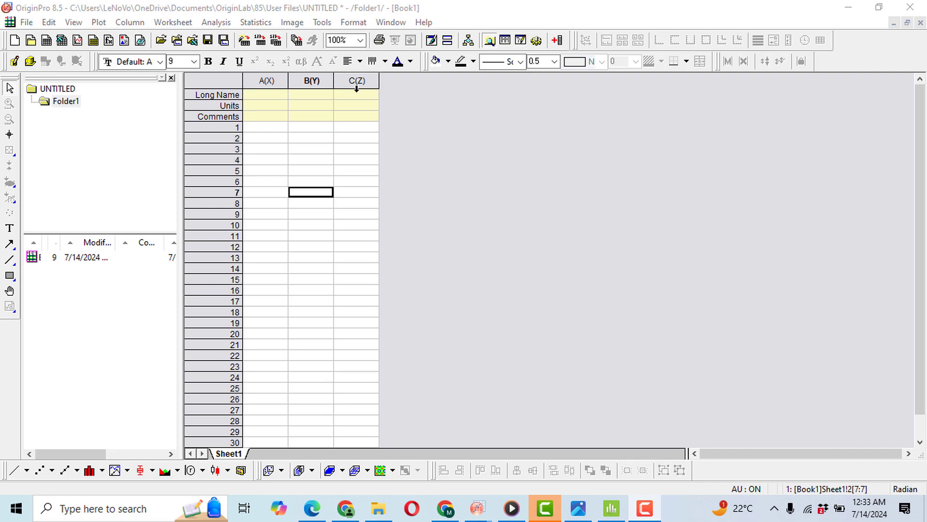
Step: In Minitab's Worksheet 1, select columns A, B and Response across all 27 rows
{"action": "left_click", "coordinate": [610, 507]}
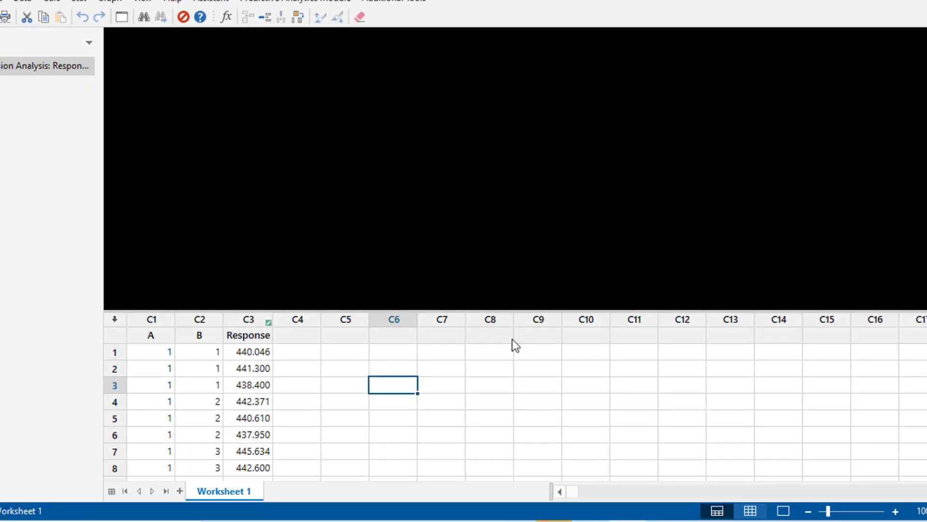
{"action": "left_click_drag", "start_coordinate": [155, 358], "coordinate": [258, 521]}
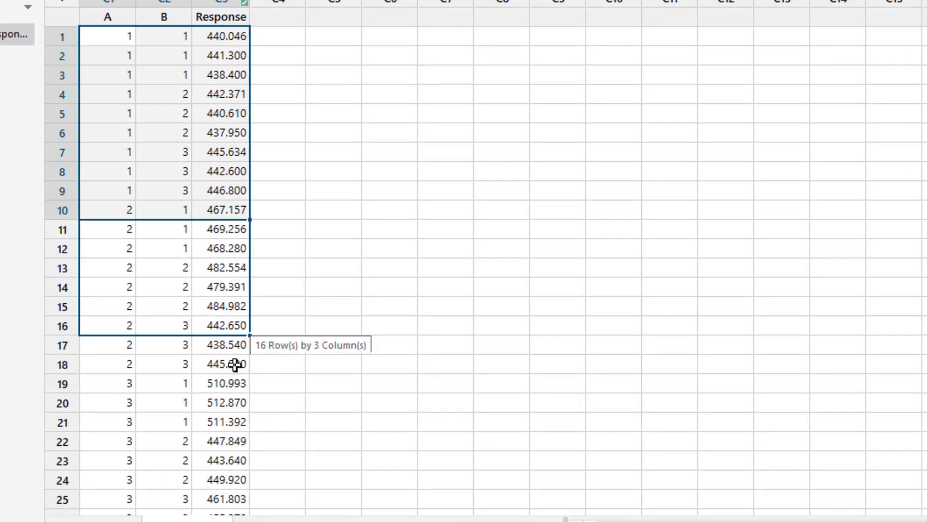
{"action": "left_click_drag", "start_coordinate": [234, 365], "coordinate": [235, 469]}
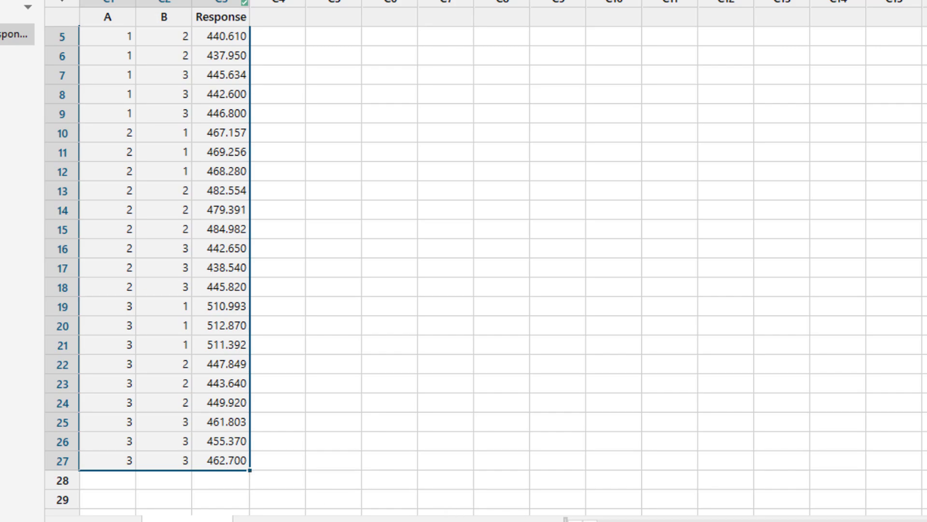
Step: Paste the copied Minitab data into Book1 starting at cell A1
{"action": "left_click", "coordinate": [665, 509]}
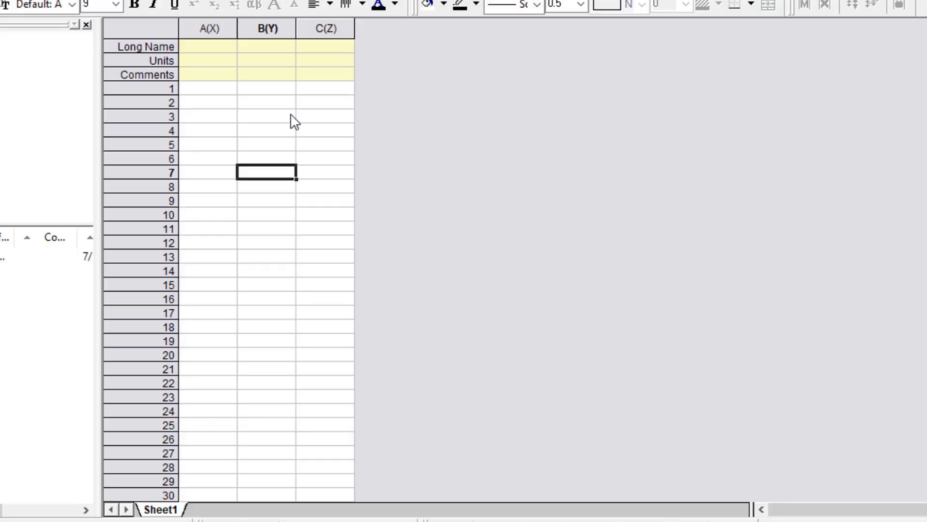
{"action": "left_click", "coordinate": [228, 90]}
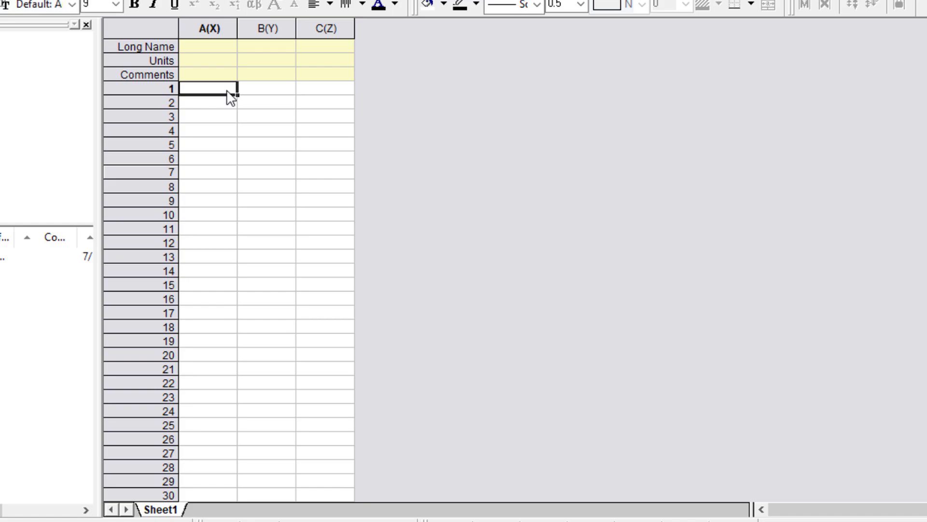
{"action": "type", "text": "1\t1\t440.046 1\t1\t441.3 1\t1\t438.4 1\t2\t442.371 1\t2\t440.61 1\t2\t437.95 1\t3\t445.634 1\t3\t442.6 1\t3\t446.8 2\t1\t467.157 2\t1\t469.256 2\t1\t468.28 2\t2\t482.554 2\t2\t479.391 2\t2\t484.982 2\t3\t442.65 2\t3\t438.54 2\t3\t445.82 3\t1\t510.993 3\t1\t512.87 3\t1\t511.392 3\t2\t447.849 3\t2\t443.64 3\t2\t449.92 3\t3\t461.803 3\t3\t455.37 3\t3\t462.7"}
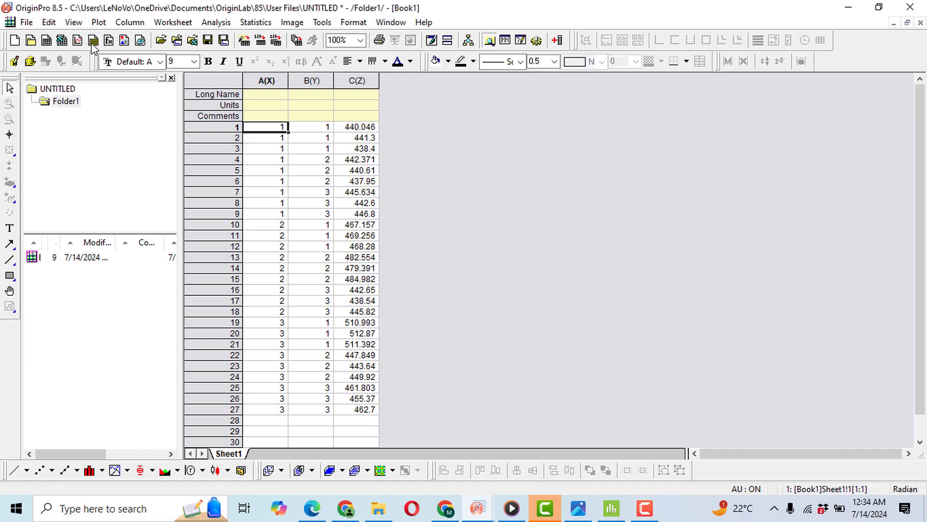
Step: Create a new matrix workbook and select the entire MSheet1 matrix
{"action": "left_click", "coordinate": [93, 42]}
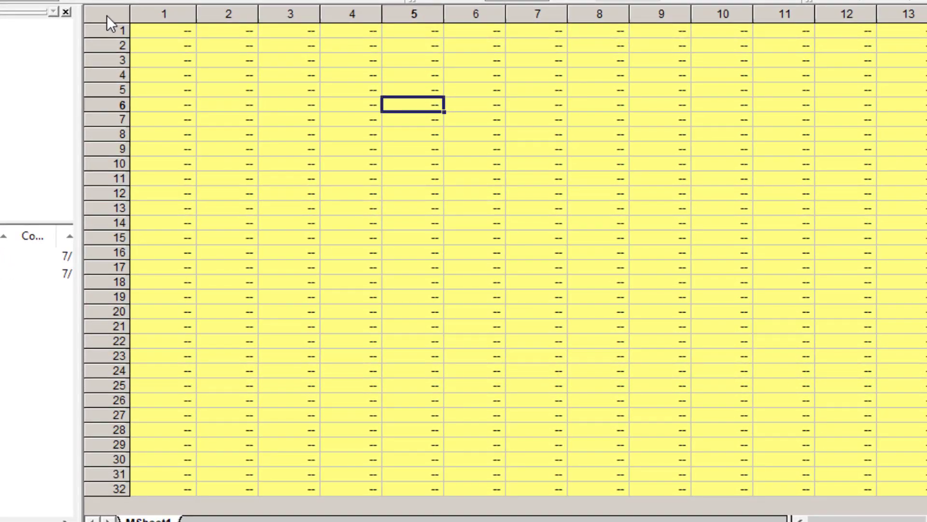
{"action": "left_click", "coordinate": [108, 18]}
{"action": "left_click", "coordinate": [174, 29]}
{"action": "left_click", "coordinate": [108, 13]}
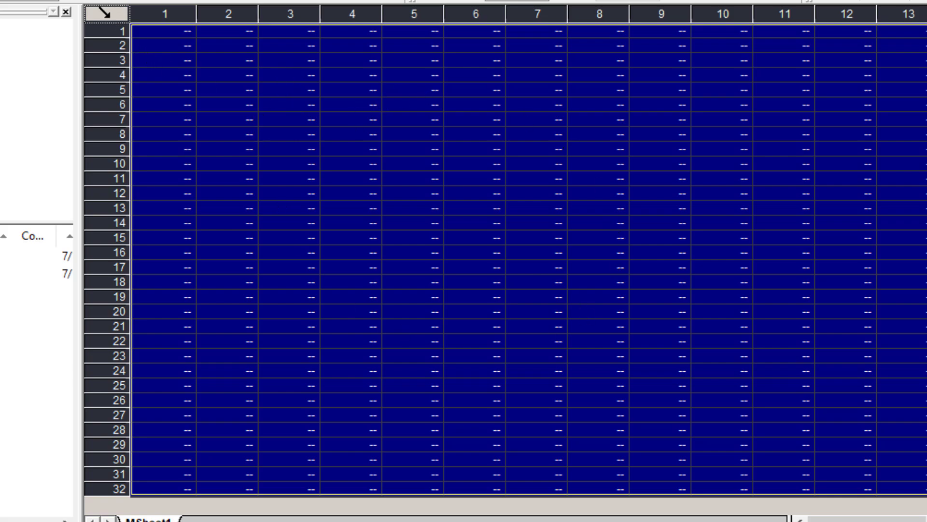
Step: Set the matrix dimensions to 200 columns by 200 rows
{"action": "right_click", "coordinate": [108, 16]}
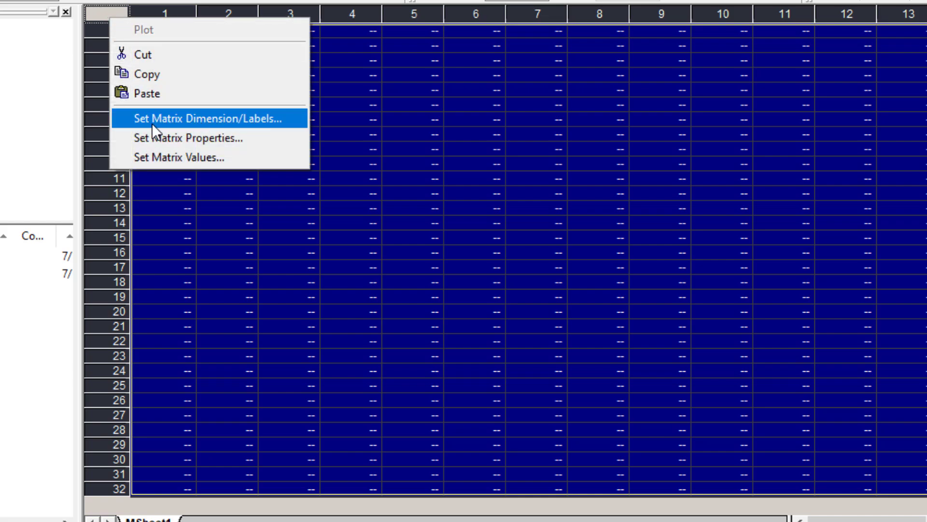
{"action": "left_click", "coordinate": [284, 117]}
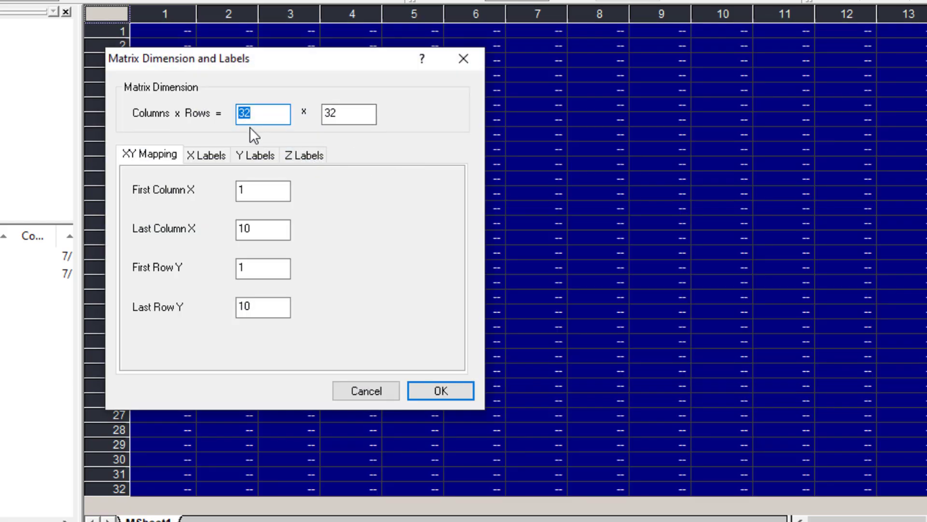
{"action": "left_click", "coordinate": [257, 113]}
{"action": "key", "text": "BackSpace"}
{"action": "key", "text": "BackSpace"}
{"action": "type", "text": "200"}
{"action": "left_click", "coordinate": [345, 112]}
{"action": "key", "text": "BackSpace"}
{"action": "key", "text": "BackSpace"}
{"action": "type", "text": "200"}
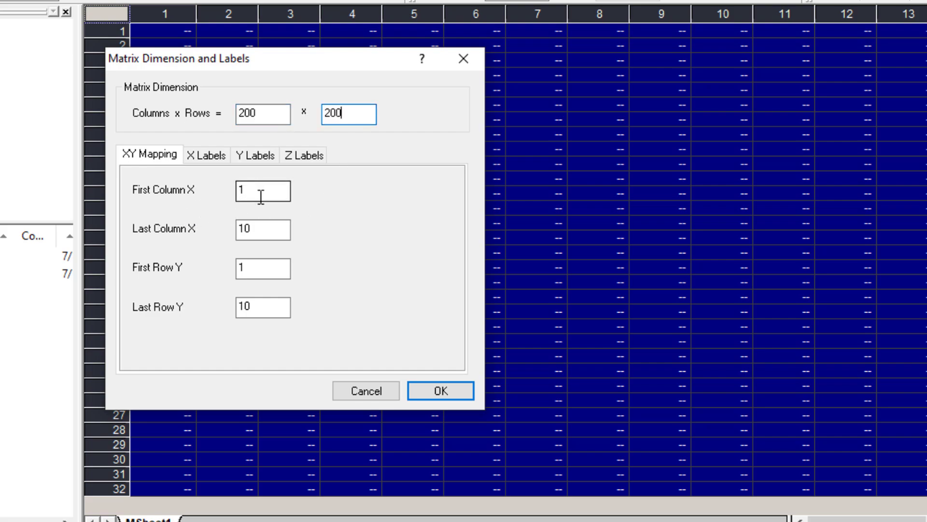
Step: Map the matrix's last column X and last row Y both to 3, then apply
{"action": "double_click", "coordinate": [264, 225]}
{"action": "key", "text": "BackSpace"}
{"action": "type", "text": "3"}
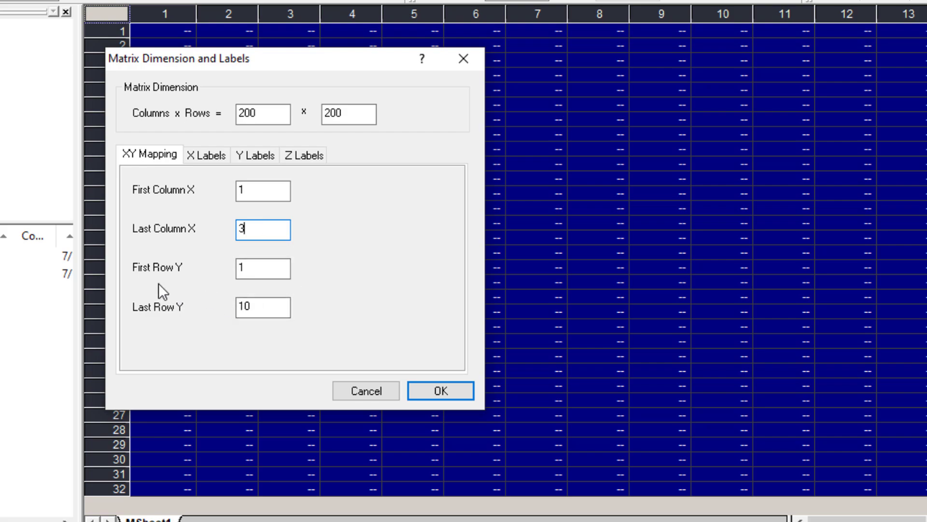
{"action": "left_click", "coordinate": [263, 307]}
{"action": "key", "text": "BackSpace"}
{"action": "key", "text": "BackSpace"}
{"action": "type", "text": "3"}
{"action": "left_click", "coordinate": [462, 387]}
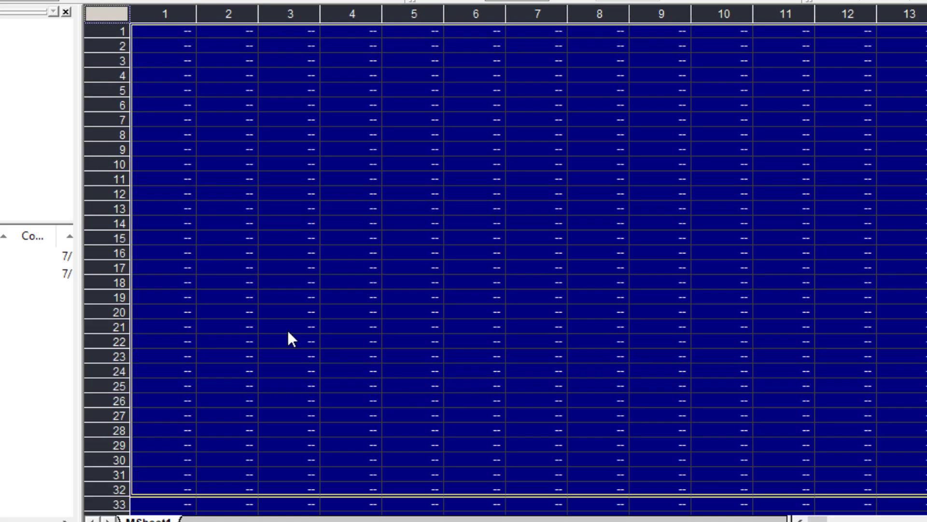
Step: Open Set Matrix Values for MSheet1, then bring Minitab's Worksheet 1 back up
{"action": "right_click", "coordinate": [113, 20]}
{"action": "left_click", "coordinate": [108, 12]}
{"action": "right_click", "coordinate": [110, 14]}
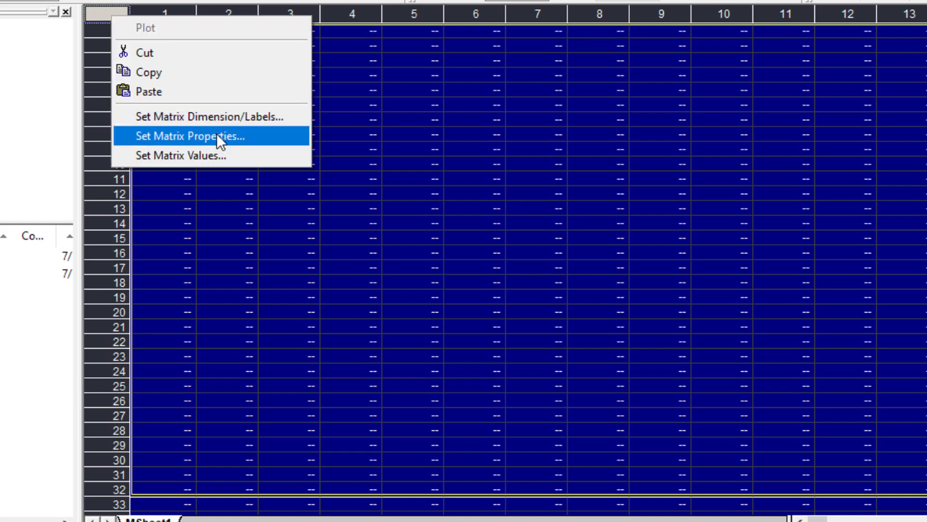
{"action": "left_click", "coordinate": [215, 158]}
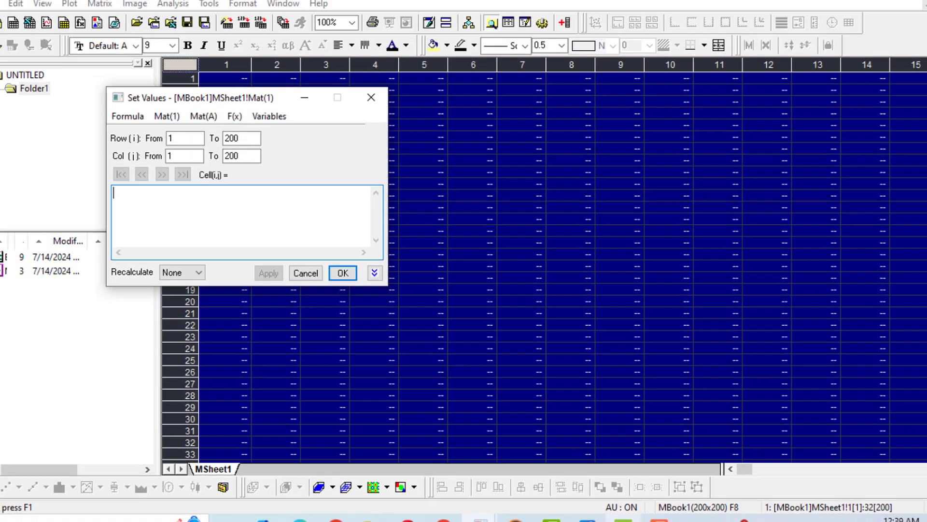
{"action": "left_click", "coordinate": [612, 511]}
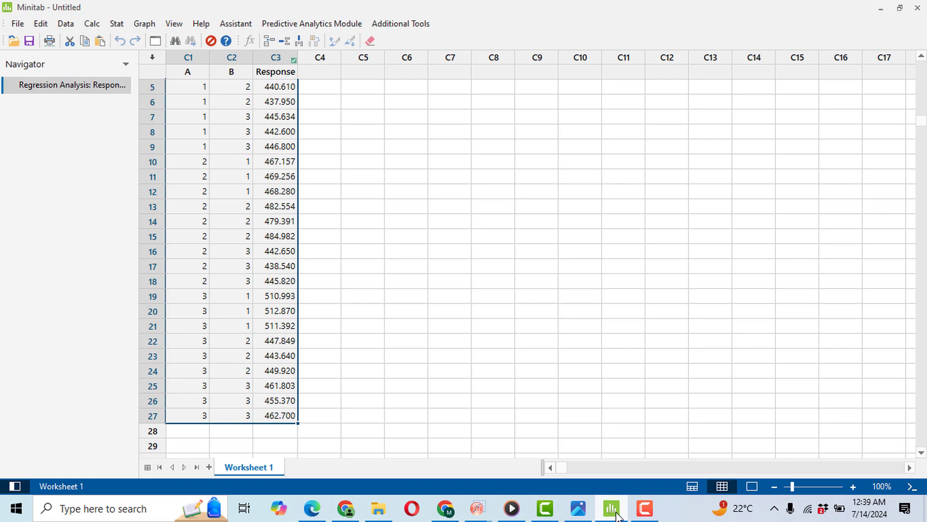
Step: Fit a regression model with Response as the response and A, B as continuous predictors
{"action": "left_click", "coordinate": [116, 24]}
{"action": "mouse_move", "coordinate": [178, 51]}
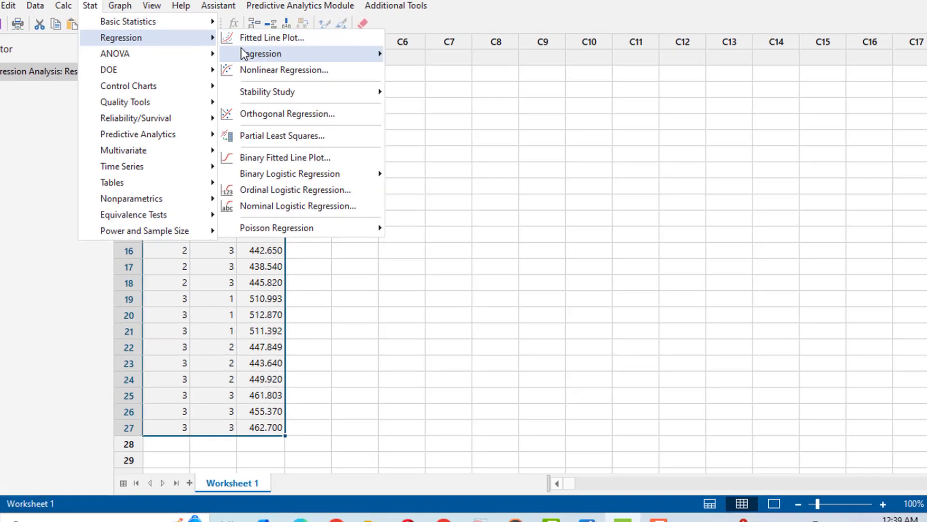
{"action": "mouse_move", "coordinate": [355, 72]}
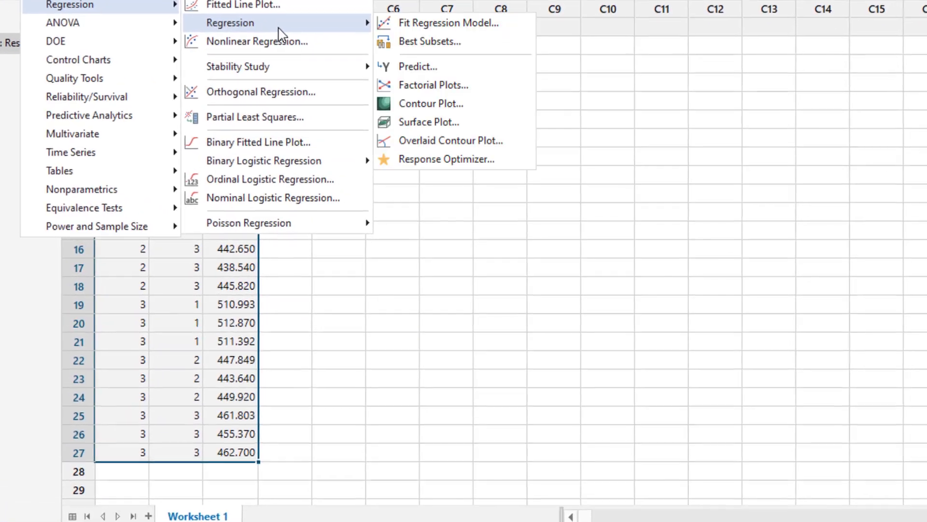
{"action": "left_click", "coordinate": [454, 25]}
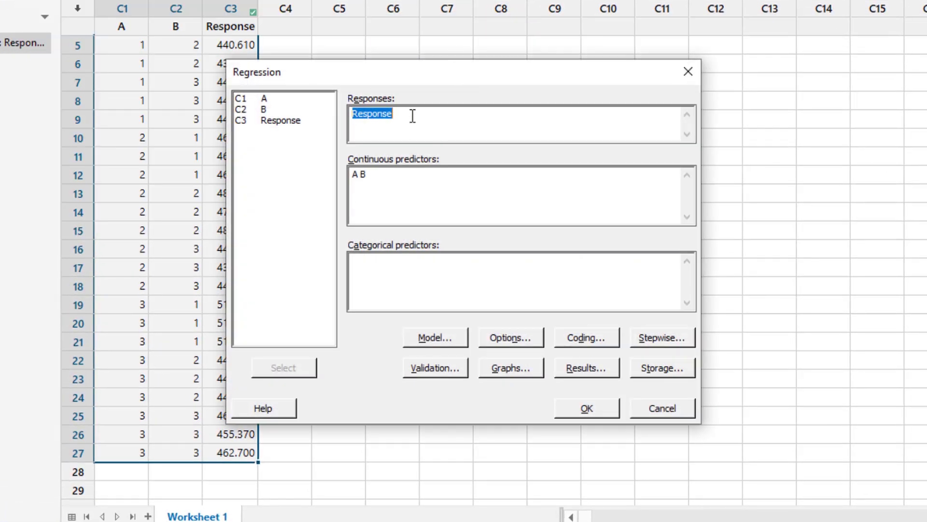
{"action": "left_click", "coordinate": [413, 114]}
{"action": "key", "text": "BackSpace"}
{"action": "key", "text": "BackSpace"}
{"action": "key", "text": "BackSpace"}
{"action": "key", "text": "BackSpace"}
{"action": "key", "text": "BackSpace"}
{"action": "key", "text": "BackSpace"}
{"action": "key", "text": "BackSpace"}
{"action": "key", "text": "BackSpace"}
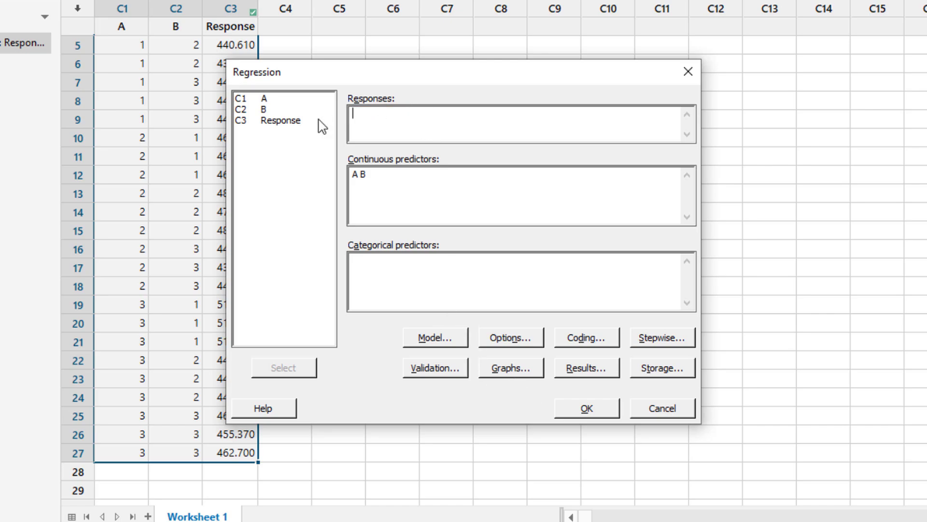
{"action": "double_click", "coordinate": [301, 121]}
{"action": "key", "text": "BackSpace"}
{"action": "key", "text": "BackSpace"}
{"action": "key", "text": "BackSpace"}
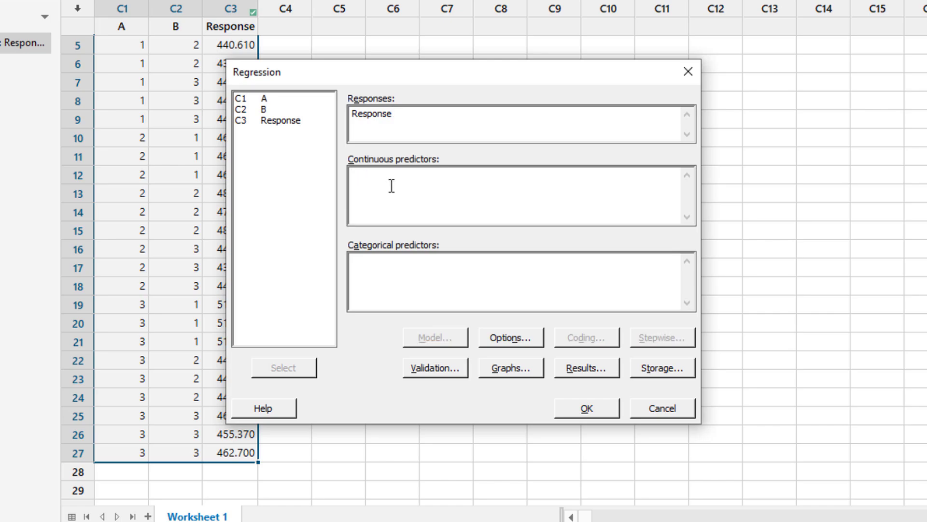
{"action": "double_click", "coordinate": [264, 99]}
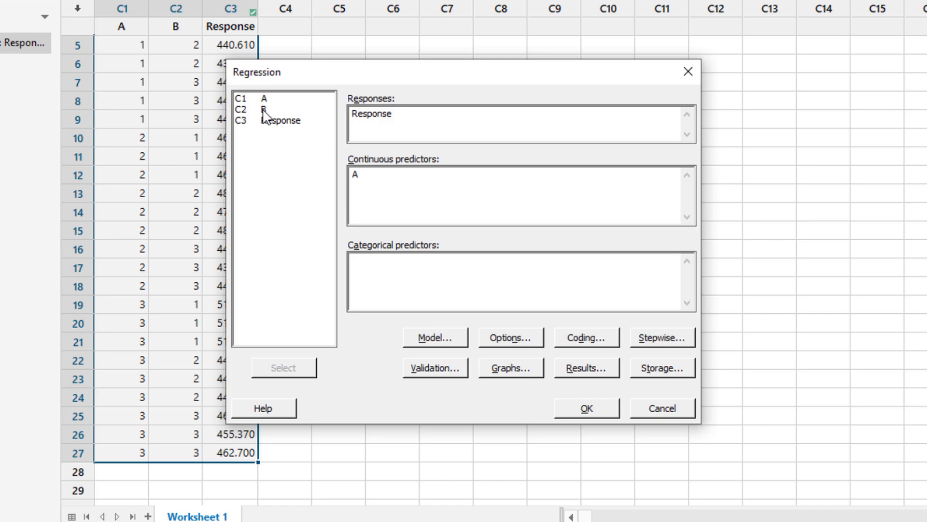
{"action": "double_click", "coordinate": [264, 110]}
{"action": "left_click", "coordinate": [589, 409]}
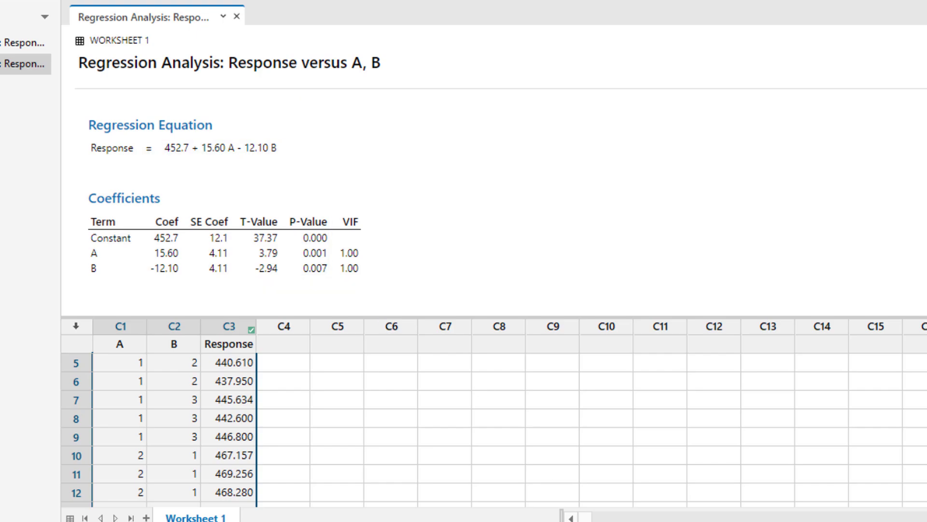
Step: Compute the matrix from 452.7+15.60*x-12.10*y, filling it from 456.2 in the first cell
{"action": "mouse_move", "coordinate": [525, 505]}
{"action": "left_click", "coordinate": [689, 517]}
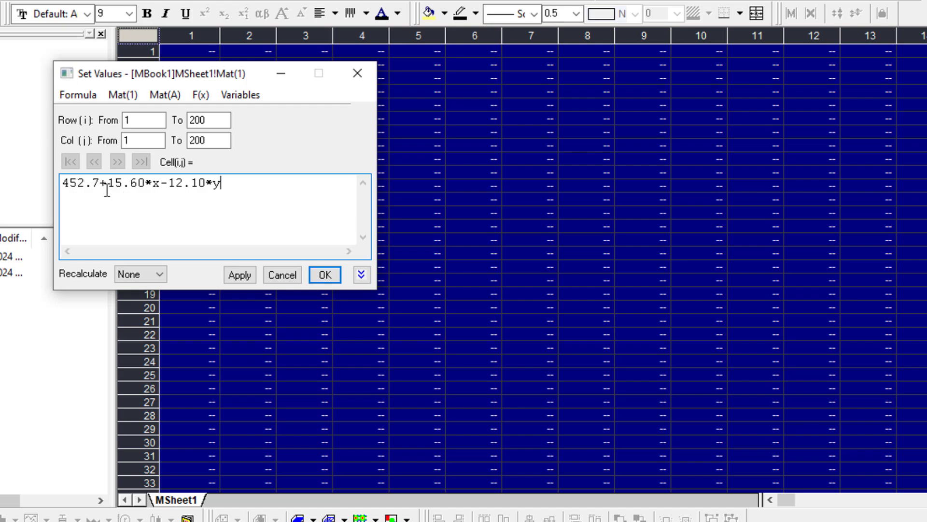
{"action": "left_click", "coordinate": [154, 187]}
{"action": "left_click", "coordinate": [251, 273]}
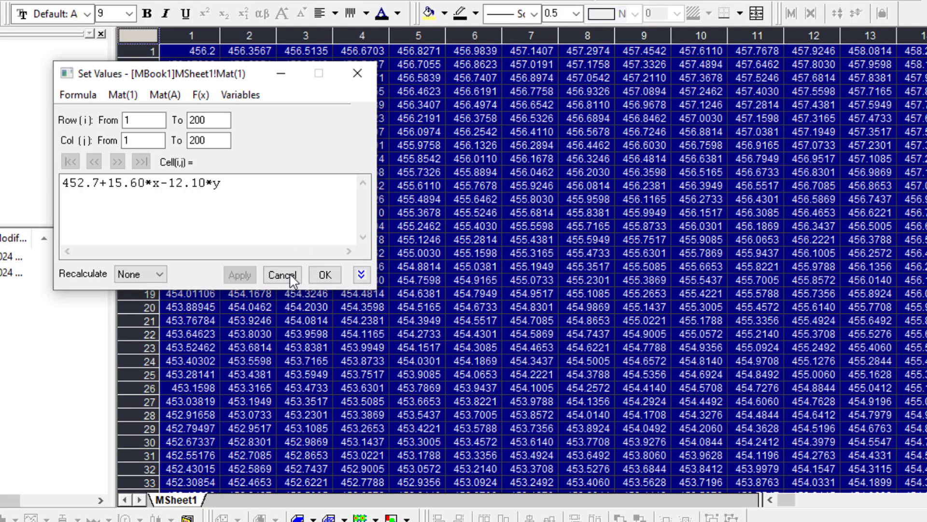
{"action": "left_click", "coordinate": [328, 273]}
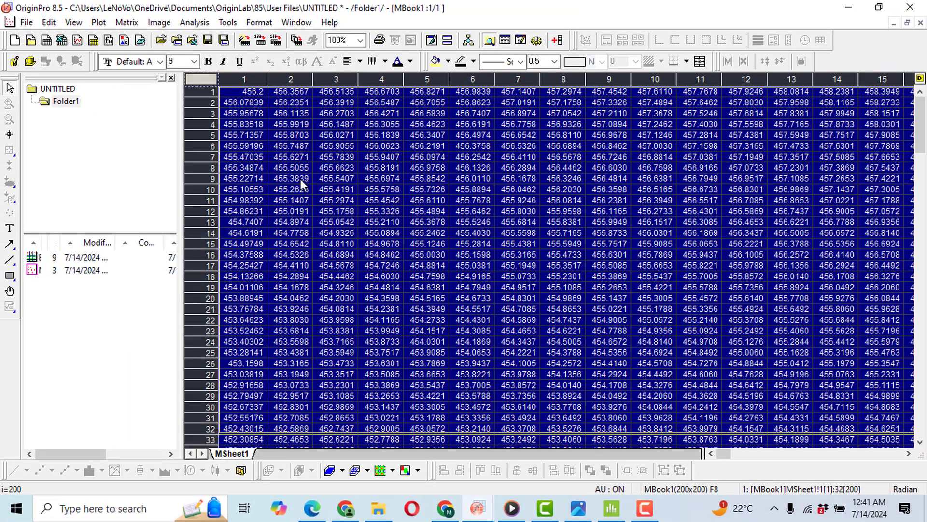
Step: Plot the matrix as a 3D Color Map Surface and view the C V Kerf width.jpg reference
{"action": "left_click", "coordinate": [99, 23]}
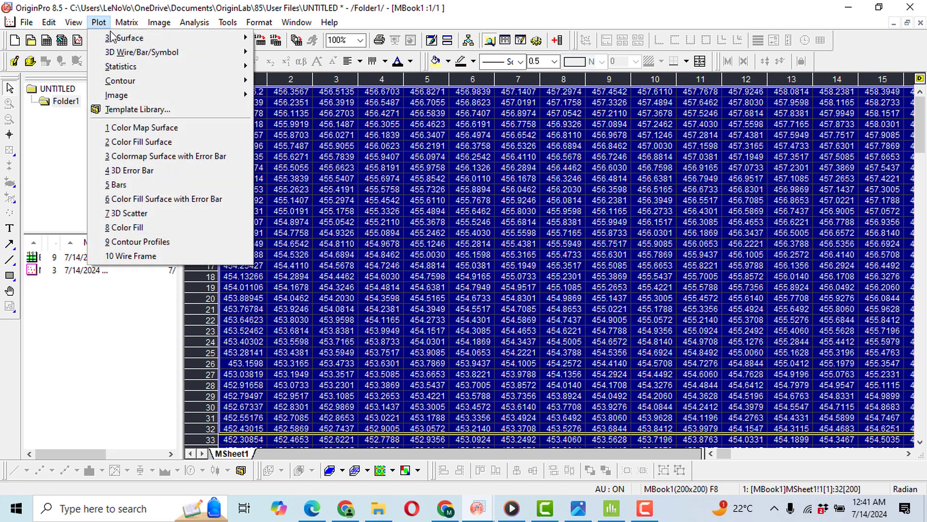
{"action": "left_click", "coordinate": [185, 34]}
{"action": "left_click", "coordinate": [100, 23]}
{"action": "mouse_move", "coordinate": [248, 38]}
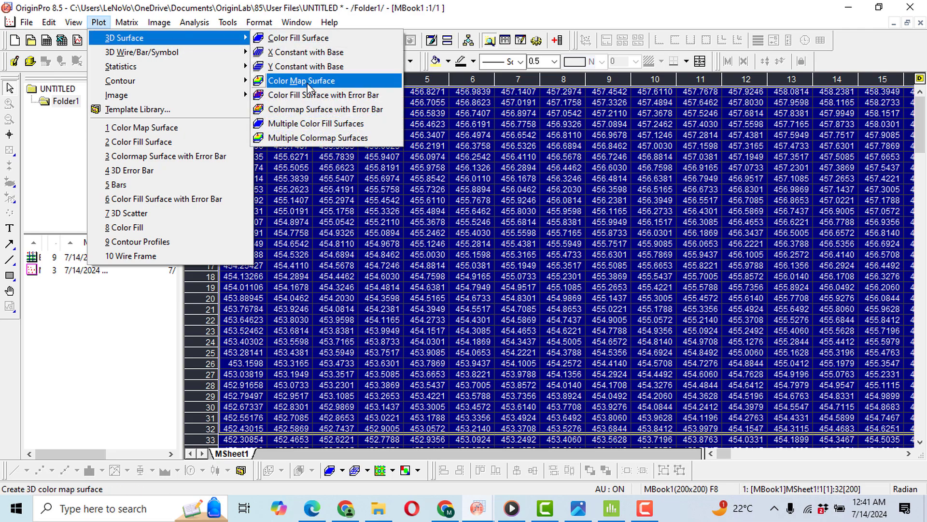
{"action": "left_click", "coordinate": [353, 82]}
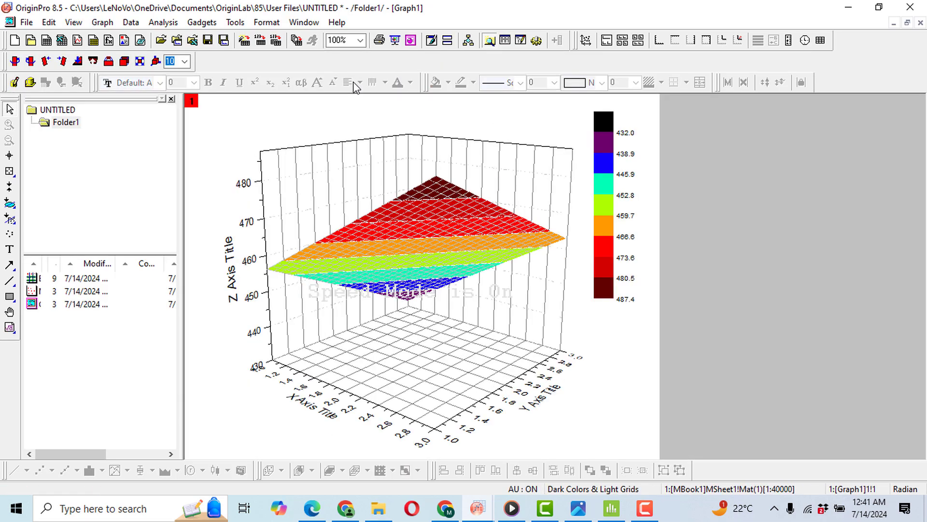
{"action": "left_click", "coordinate": [579, 509]}
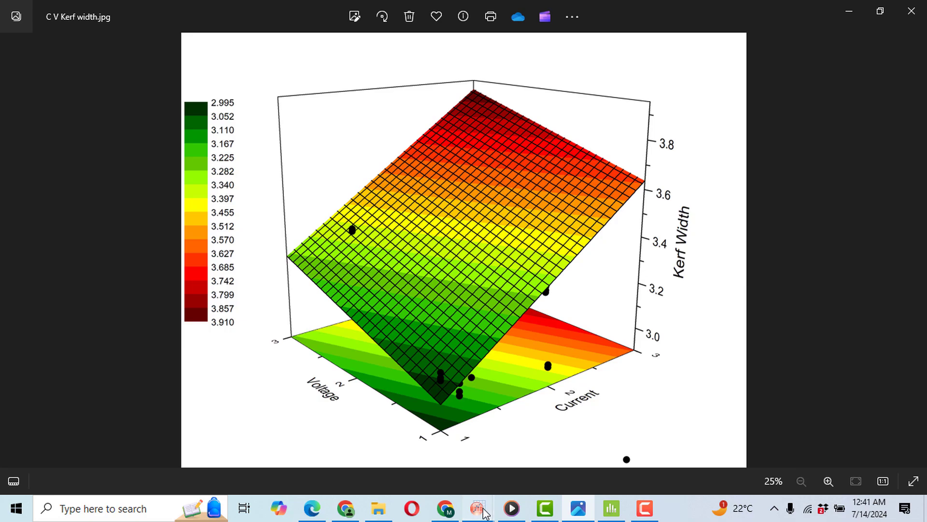
{"action": "mouse_move", "coordinate": [484, 512]}
{"action": "left_click", "coordinate": [642, 463]}
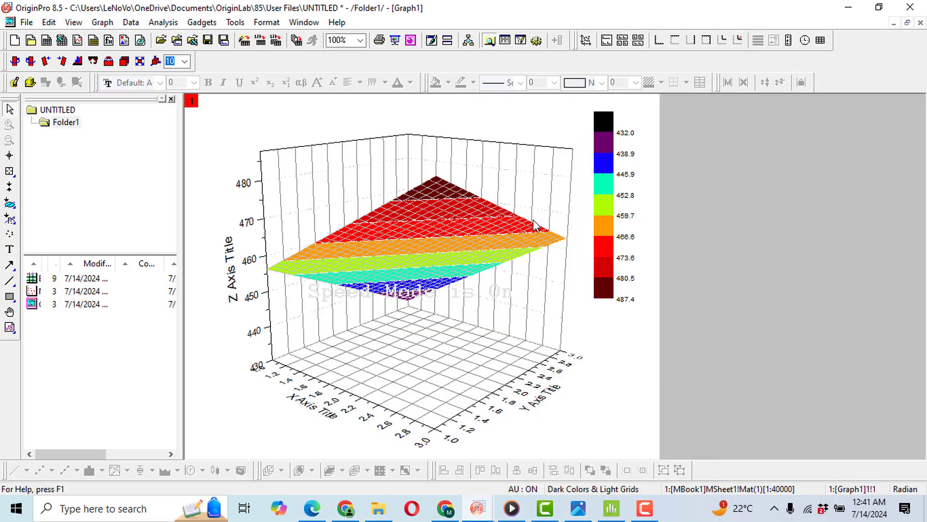
{"action": "key", "text": "alt+Tab"}
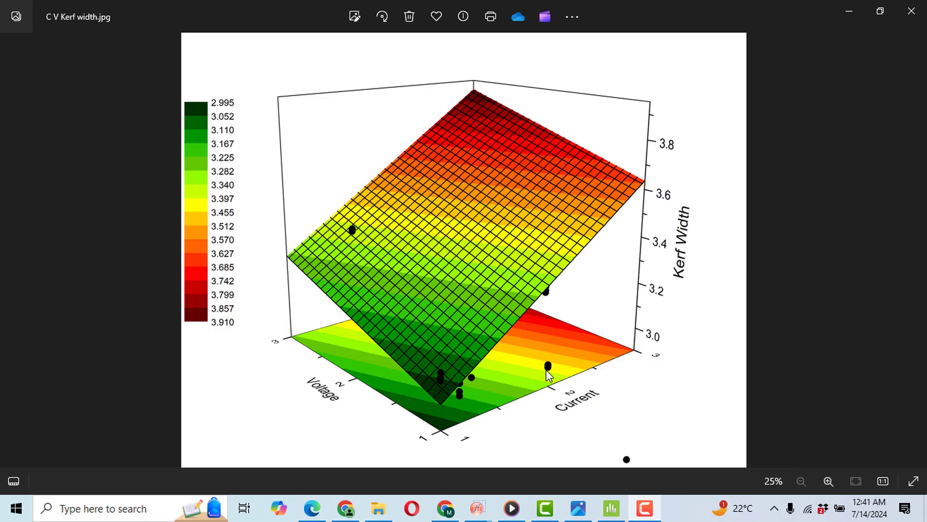
Step: Add book1_c to layer 1's contents so its data points overlay the surface
{"action": "mouse_move", "coordinate": [471, 492]}
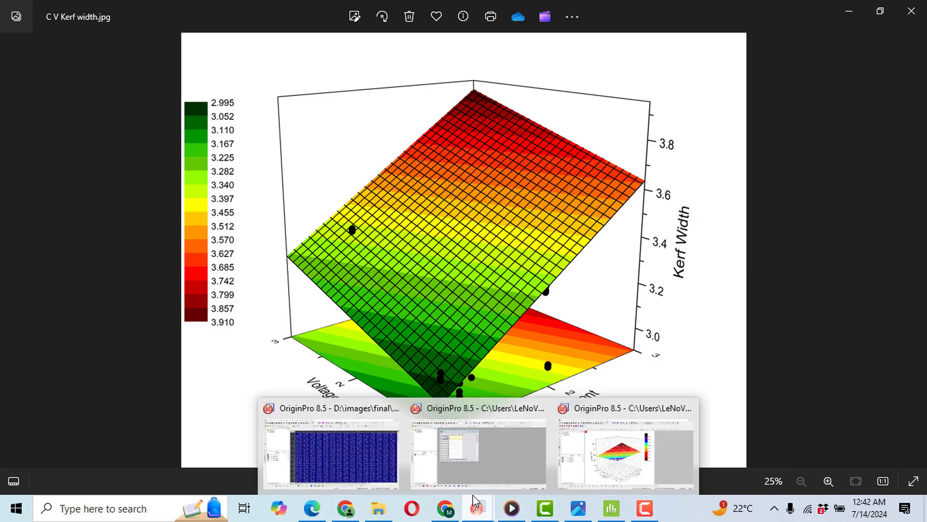
{"action": "left_click", "coordinate": [623, 454]}
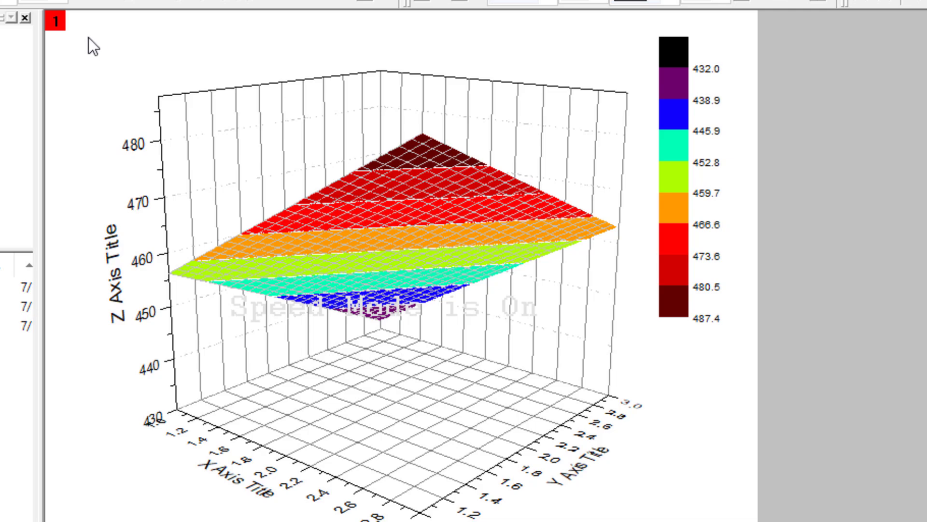
{"action": "mouse_move", "coordinate": [56, 22]}
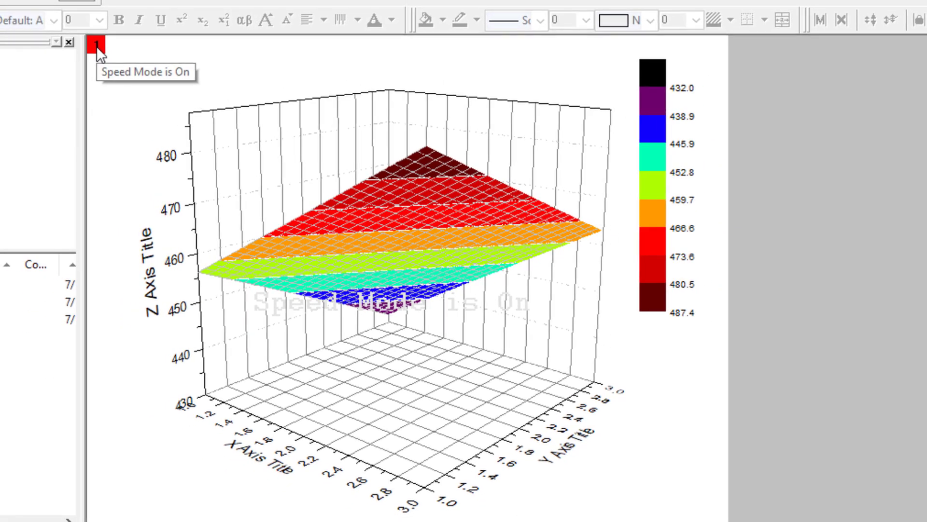
{"action": "right_click", "coordinate": [96, 45]}
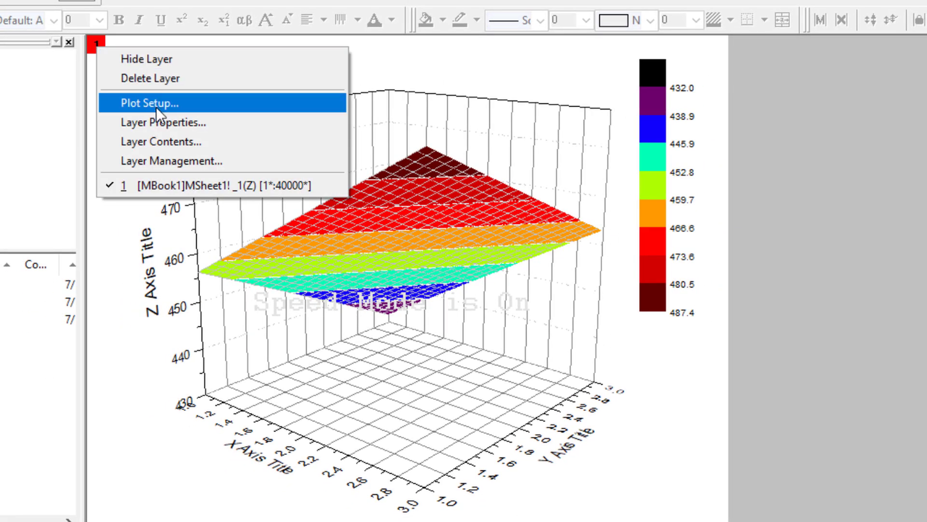
{"action": "left_click", "coordinate": [167, 141]}
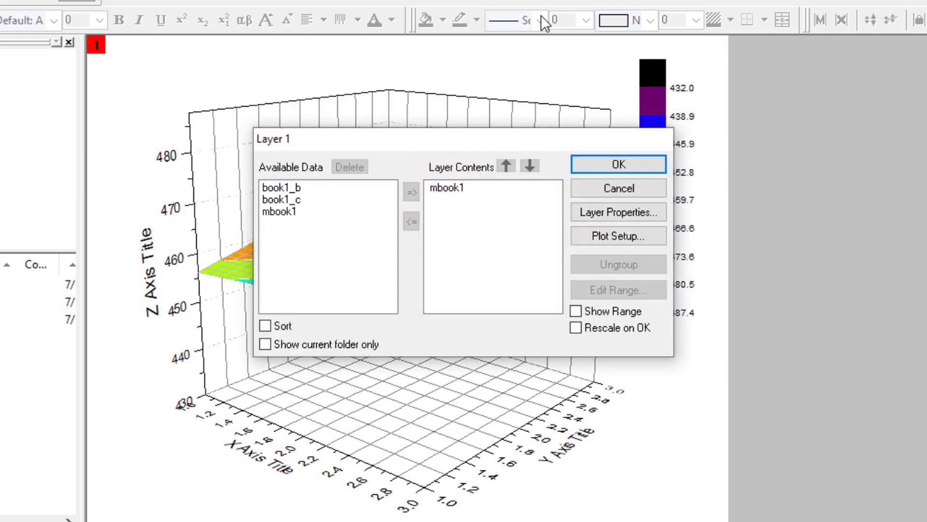
{"action": "key", "text": "Return"}
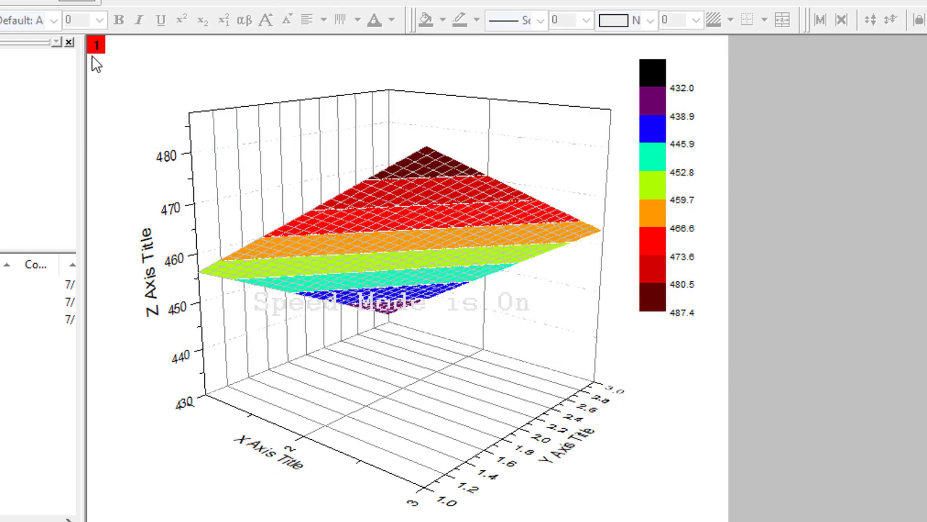
{"action": "right_click", "coordinate": [95, 47]}
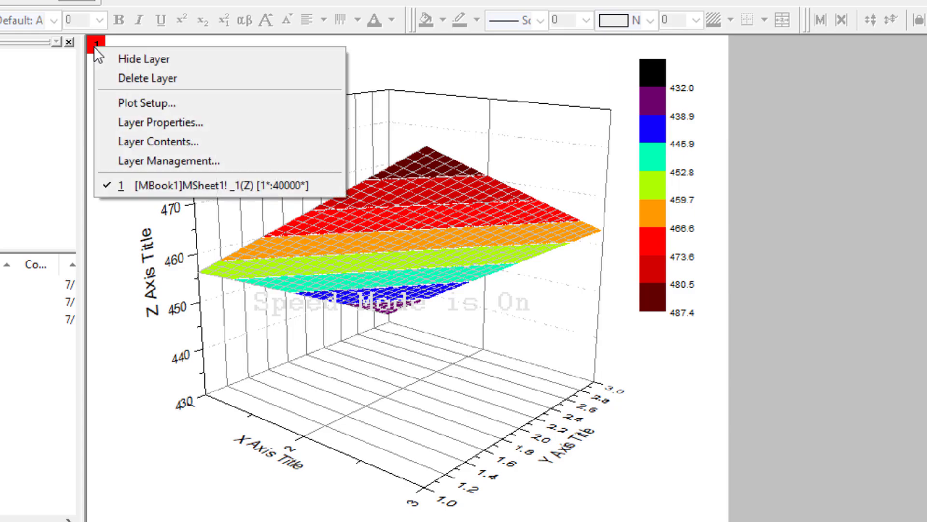
{"action": "left_click", "coordinate": [189, 140]}
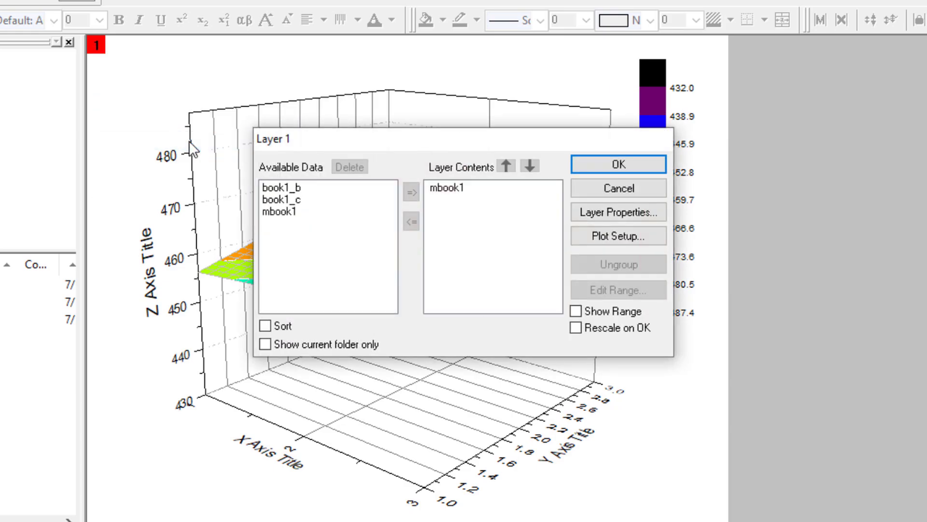
{"action": "left_click", "coordinate": [288, 199]}
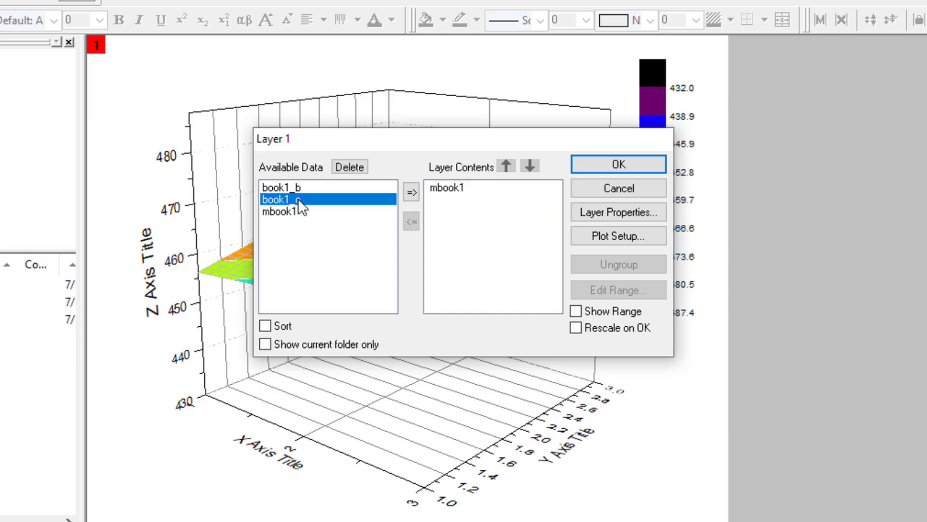
{"action": "left_click", "coordinate": [411, 192]}
{"action": "left_click", "coordinate": [659, 163]}
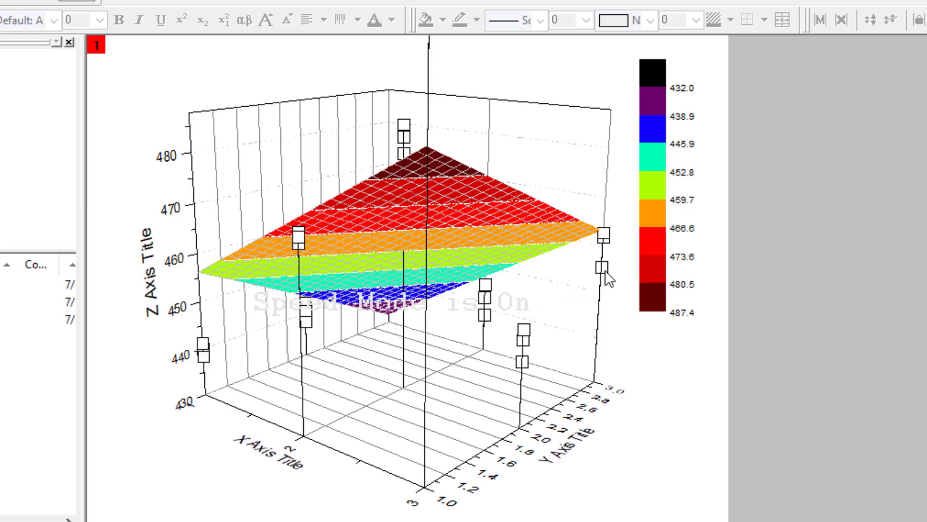
Step: Make the scatter data points filled circles of size 8 in Plot Details
{"action": "double_click", "coordinate": [484, 286]}
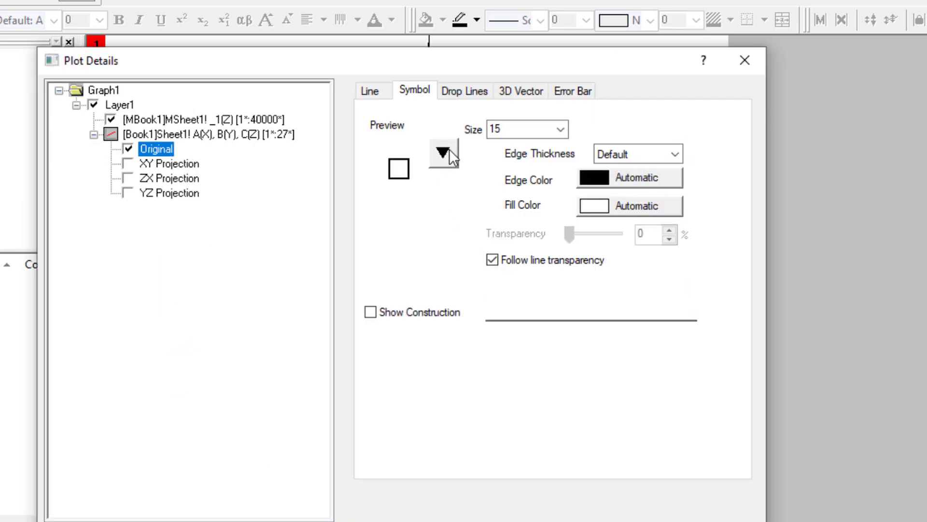
{"action": "left_click", "coordinate": [449, 150]}
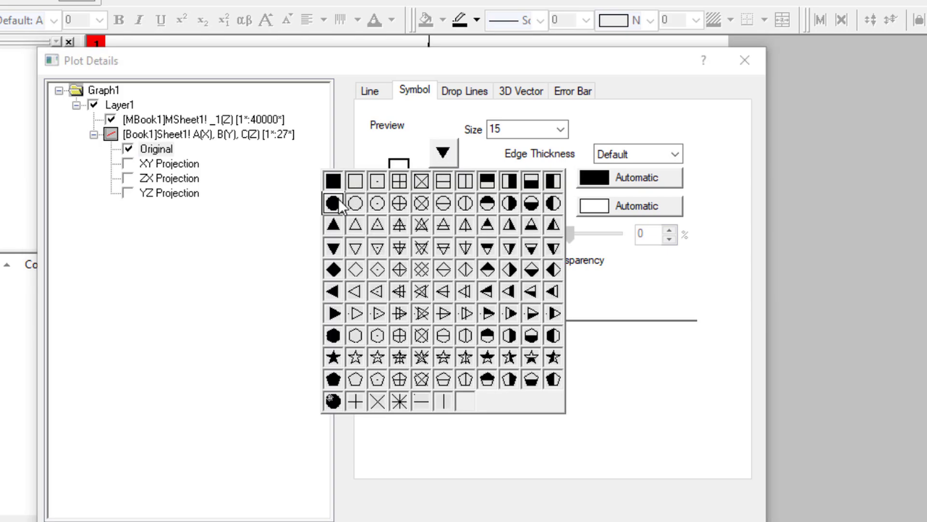
{"action": "left_click", "coordinate": [336, 200]}
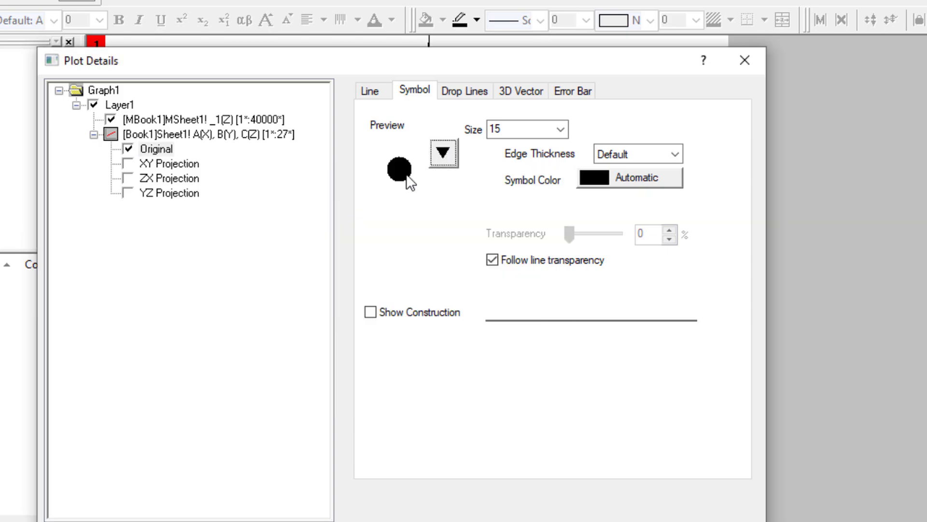
{"action": "left_click", "coordinate": [561, 129]}
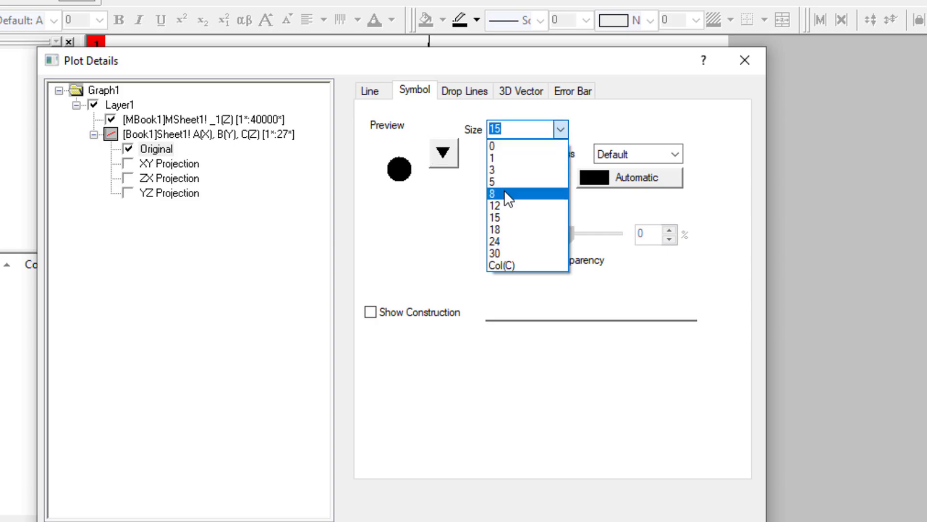
{"action": "left_click", "coordinate": [504, 196]}
Step: Turn off the Parallel to Z Axis drop lines and set the connecting line transparency to 100%
{"action": "left_click", "coordinate": [585, 92]}
{"action": "left_click", "coordinate": [539, 96]}
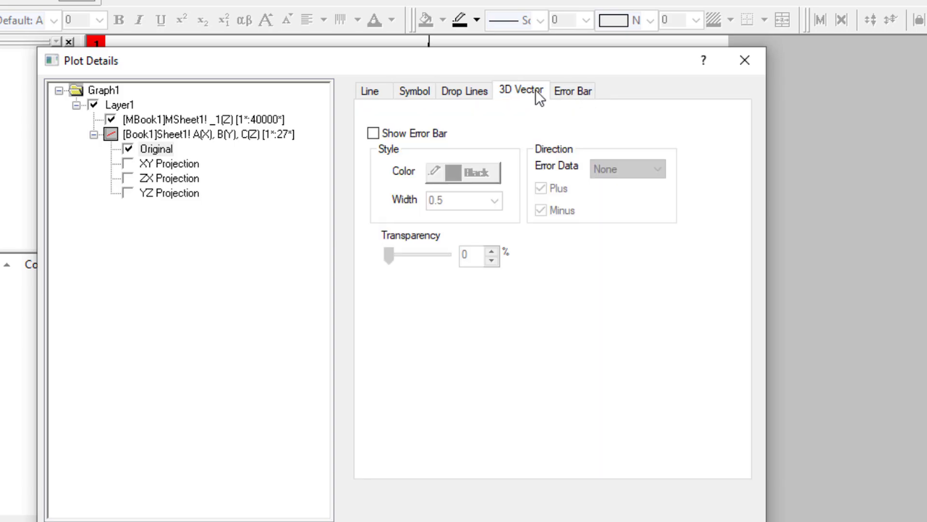
{"action": "left_click", "coordinate": [481, 96]}
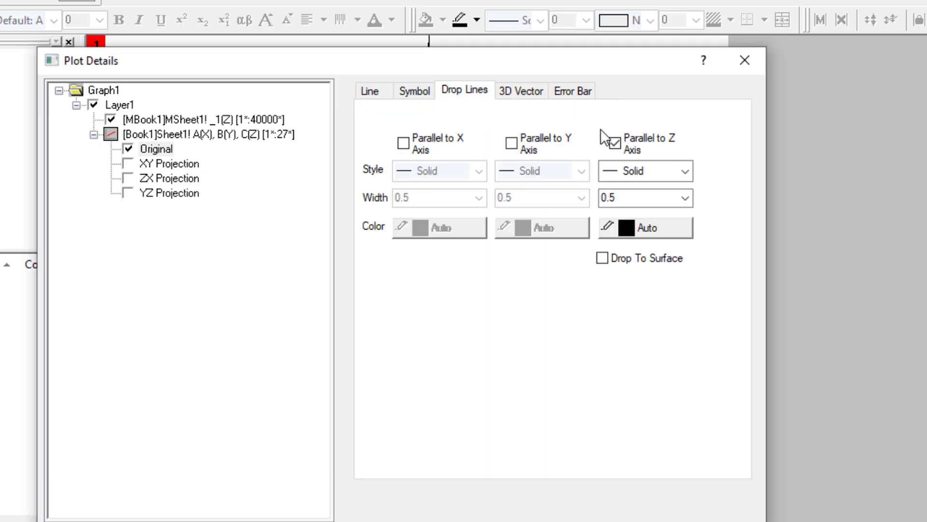
{"action": "left_click", "coordinate": [613, 144]}
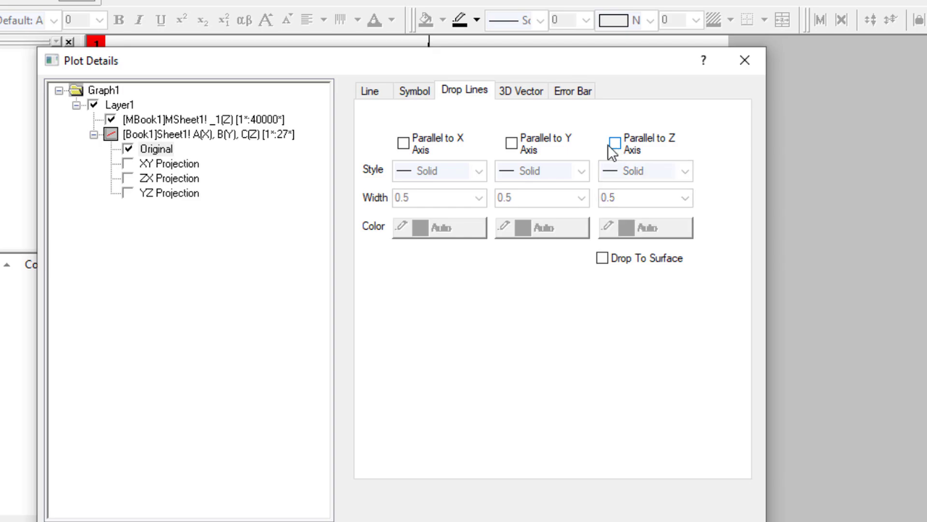
{"action": "left_click", "coordinate": [416, 95]}
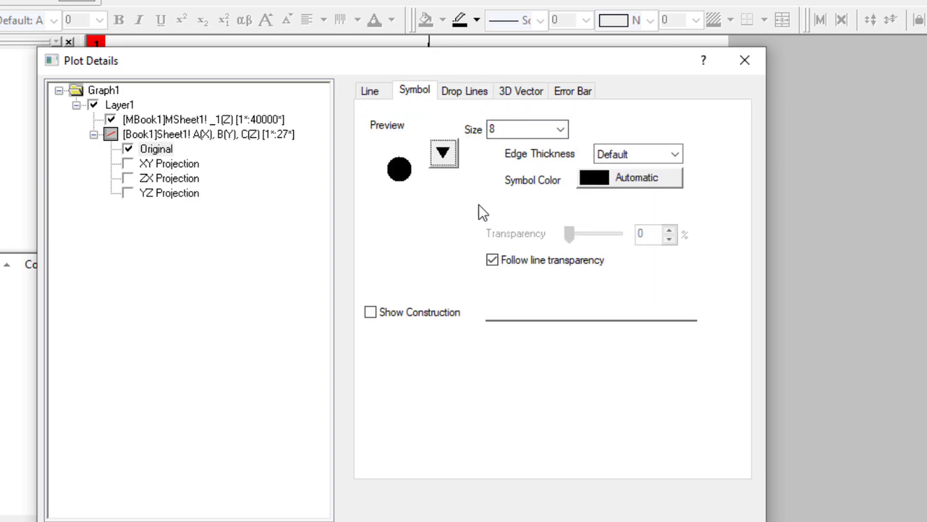
{"action": "left_click", "coordinate": [378, 96]}
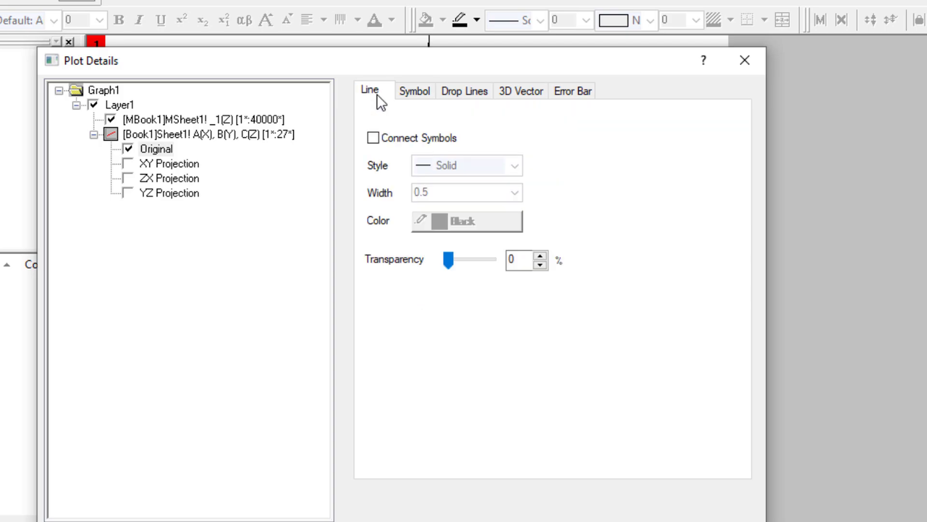
{"action": "left_click_drag", "start_coordinate": [449, 260], "coordinate": [507, 271]}
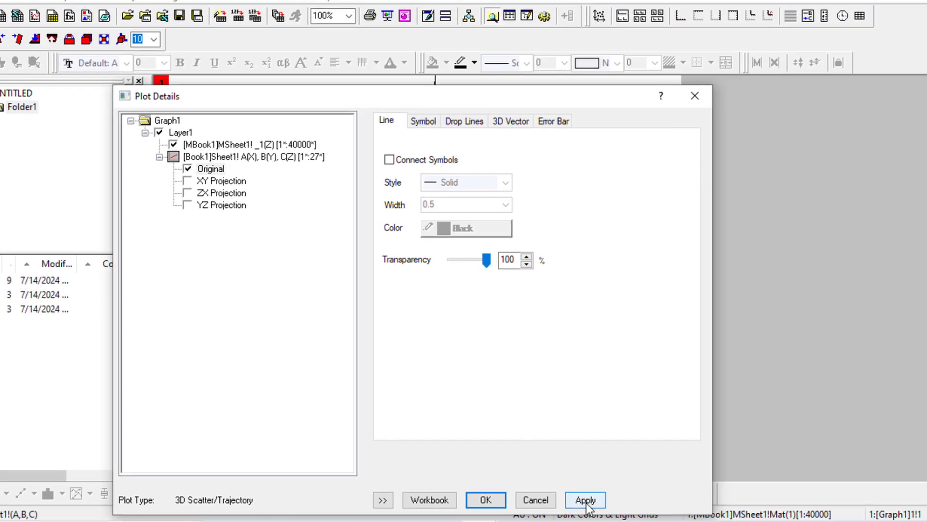
Step: Apply the marker changes and fill the matrix values from the fitted formula
{"action": "left_click", "coordinate": [586, 502]}
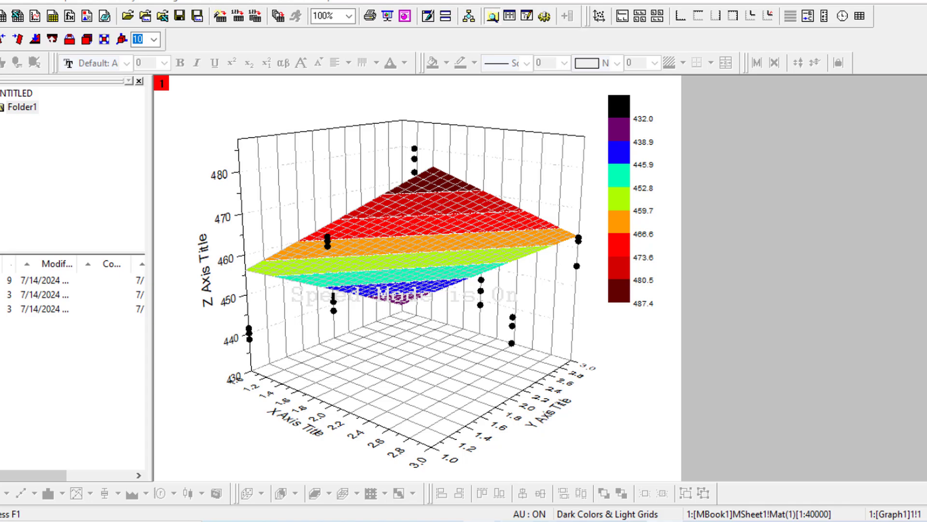
{"action": "mouse_move", "coordinate": [481, 519]}
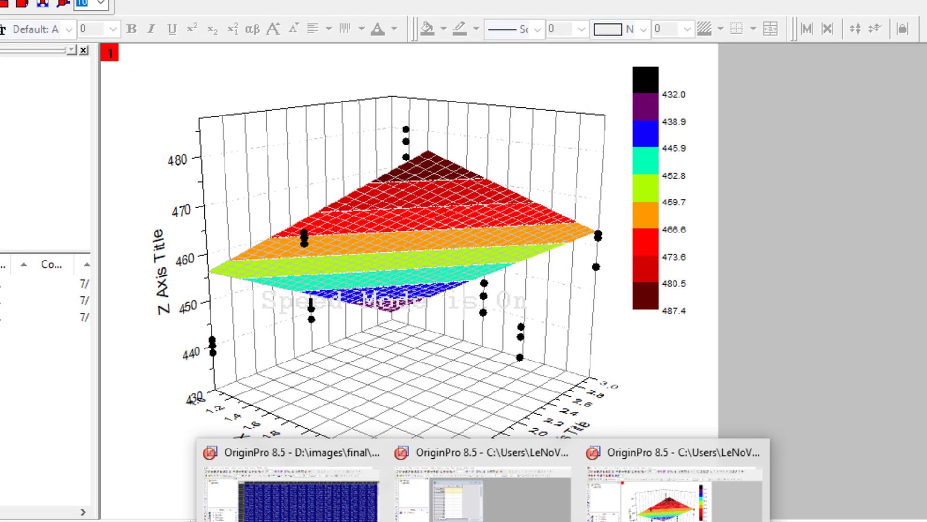
{"action": "left_click", "coordinate": [290, 488]}
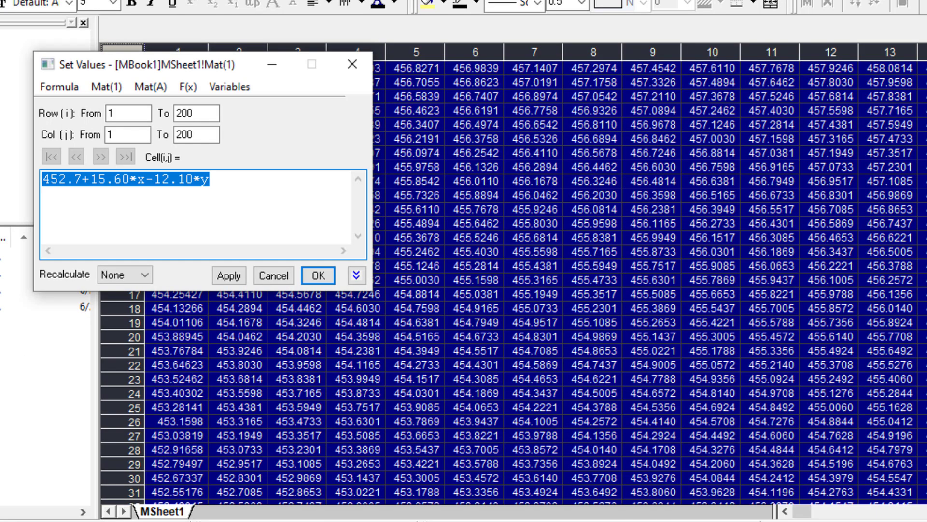
{"action": "left_click", "coordinate": [309, 276]}
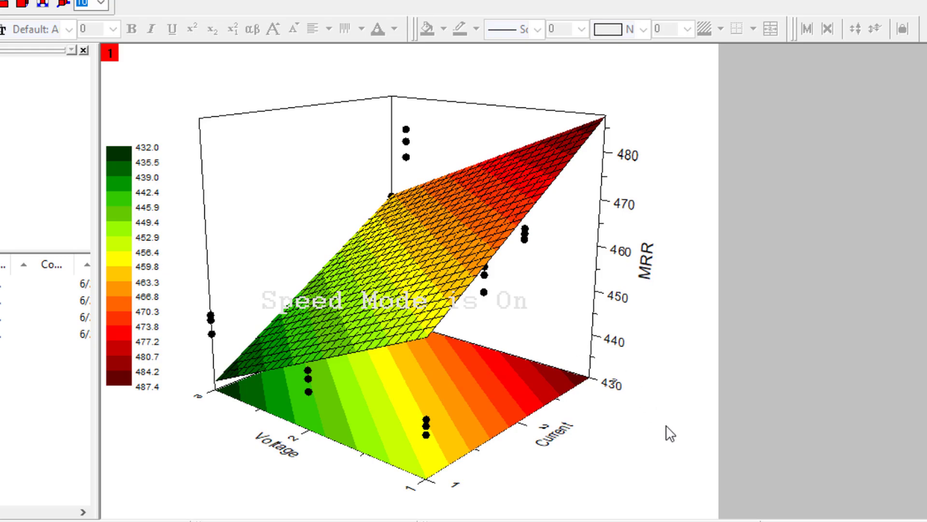
Step: Copy the colour format from the green-to-red Voltage–Current MRR surface
{"action": "right_click", "coordinate": [440, 242]}
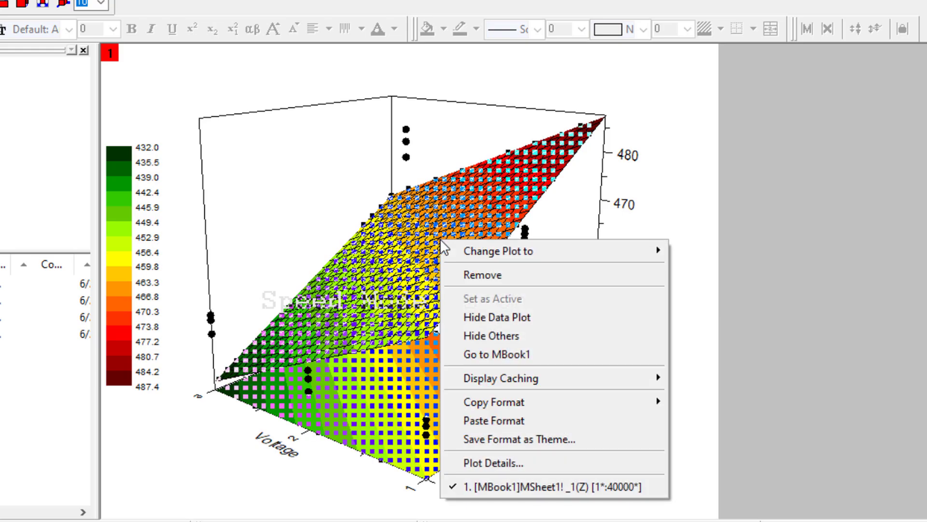
{"action": "mouse_move", "coordinate": [509, 404]}
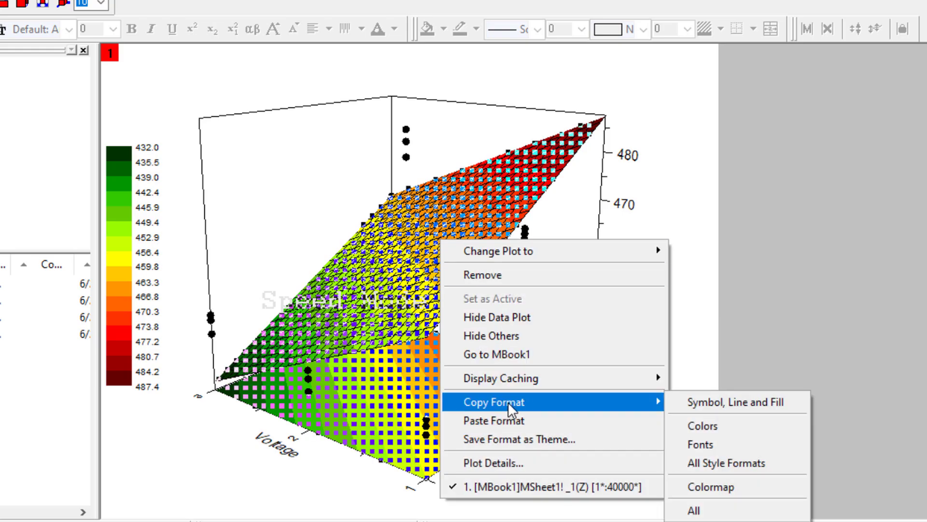
{"action": "left_click", "coordinate": [738, 427]}
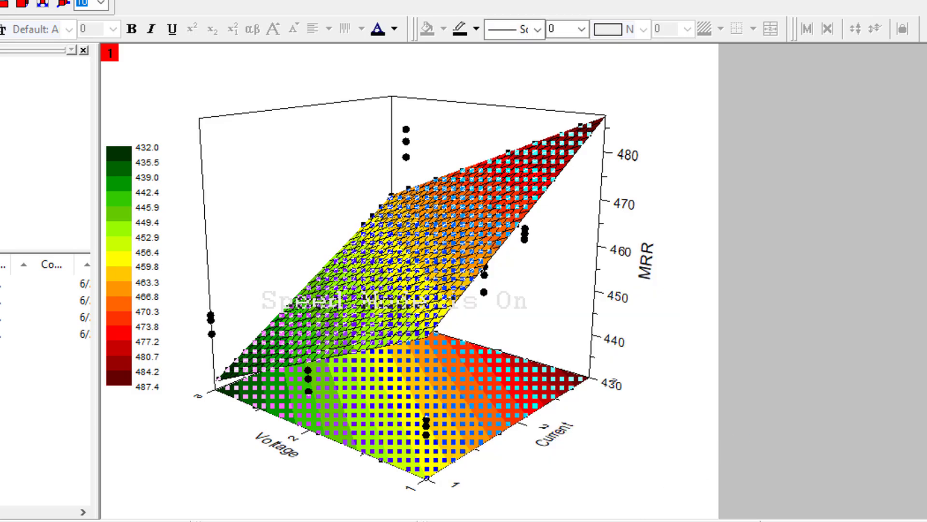
Step: Paste the copied colour format onto the rainbow surface in the other graph window
{"action": "left_click", "coordinate": [686, 483]}
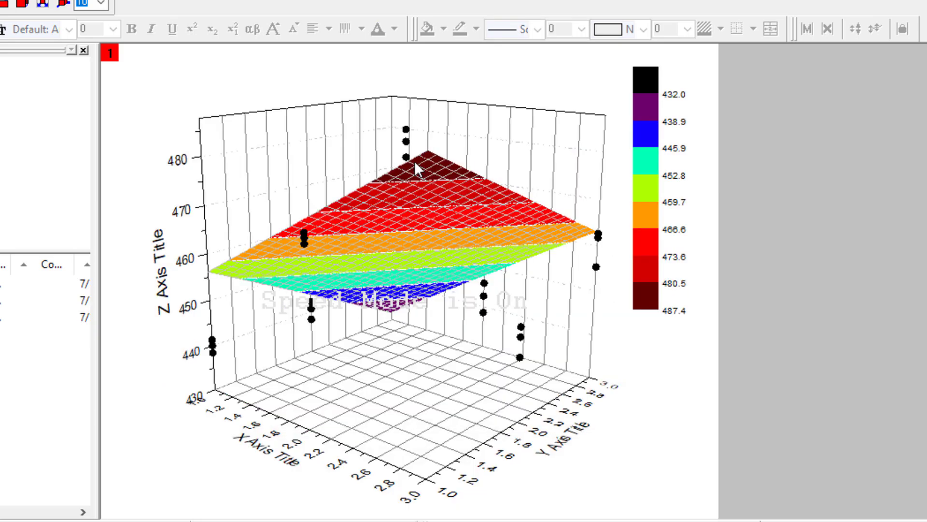
{"action": "left_click", "coordinate": [421, 190]}
{"action": "right_click", "coordinate": [421, 190]}
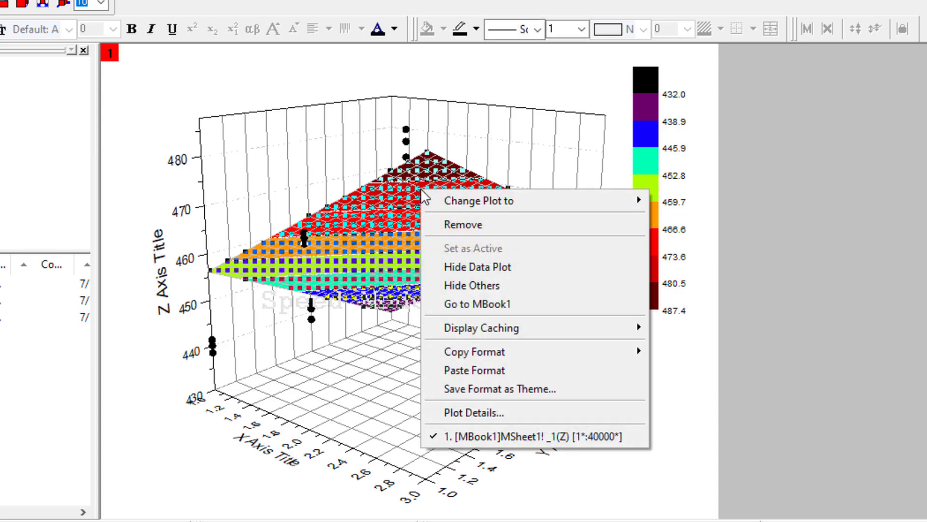
{"action": "left_click", "coordinate": [519, 368]}
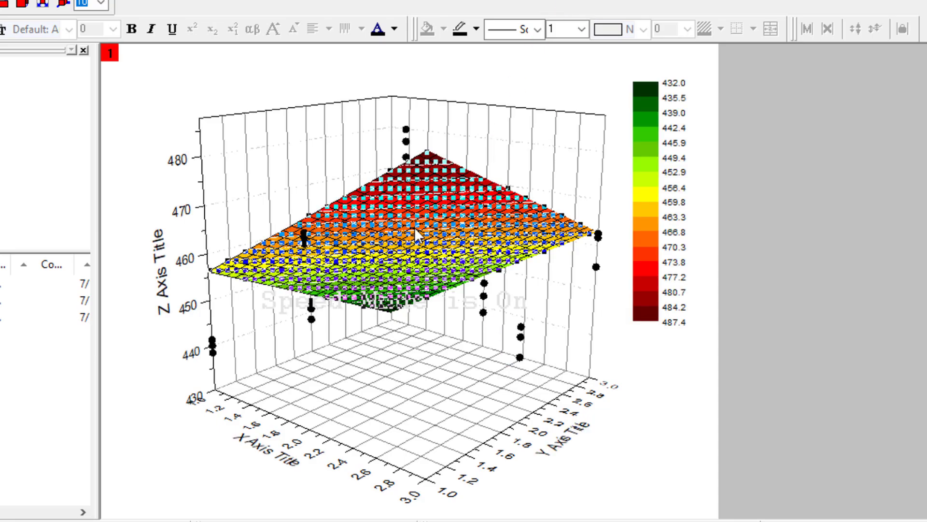
Step: In Plot Details, enable Bottom Contour Fill Color and turn off Surface Contour Line
{"action": "right_click", "coordinate": [410, 231]}
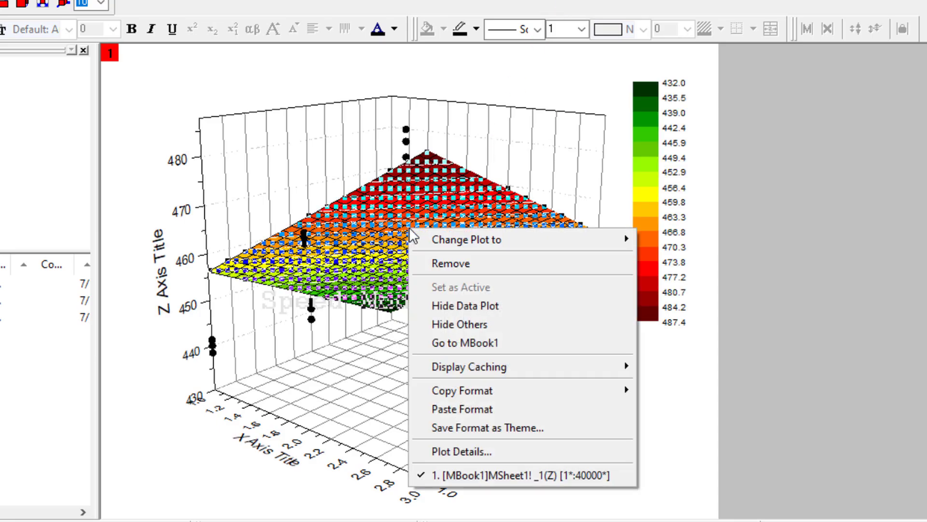
{"action": "left_click", "coordinate": [451, 450]}
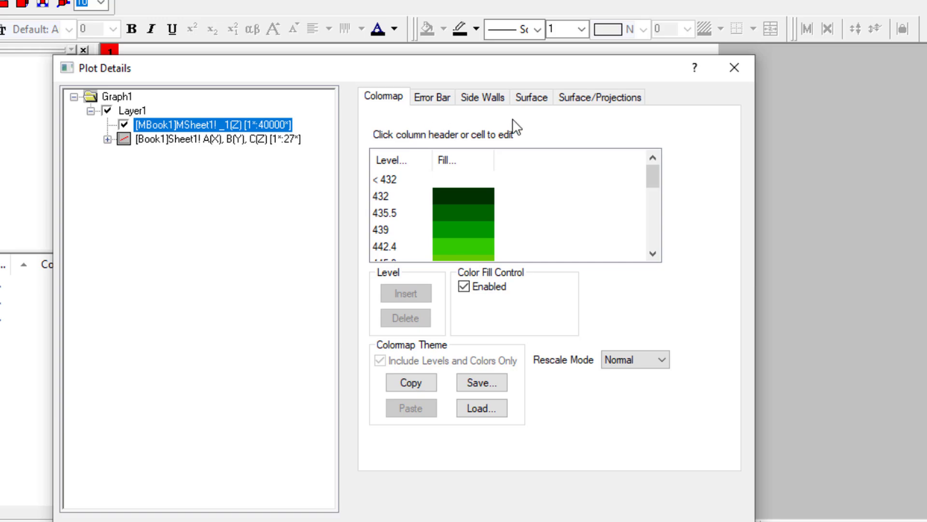
{"action": "left_click", "coordinate": [543, 98]}
{"action": "left_click", "coordinate": [599, 98]}
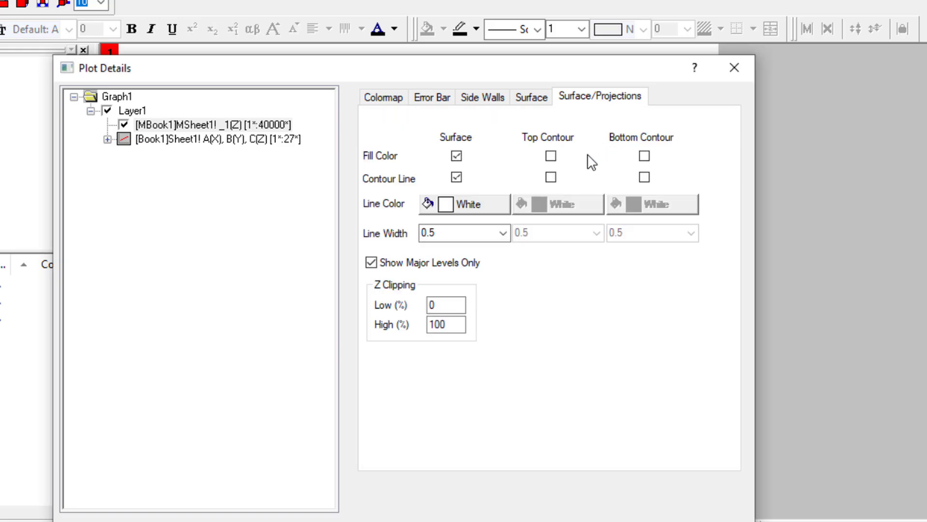
{"action": "left_click", "coordinate": [643, 160]}
{"action": "left_click", "coordinate": [456, 177]}
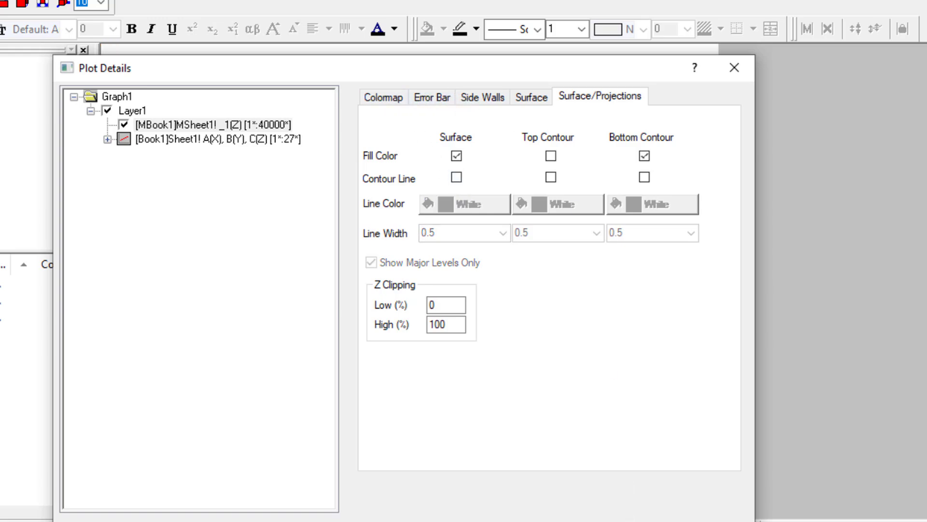
{"action": "key", "text": "Return"}
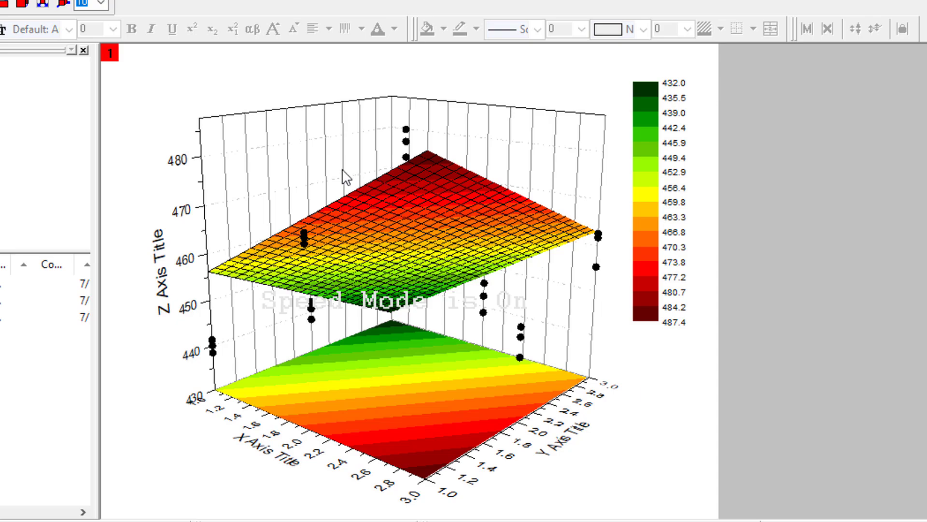
Step: Uncheck Major Grids for the Vertical, Horizontal and Z axes in the Axis dialog
{"action": "right_click", "coordinate": [277, 155]}
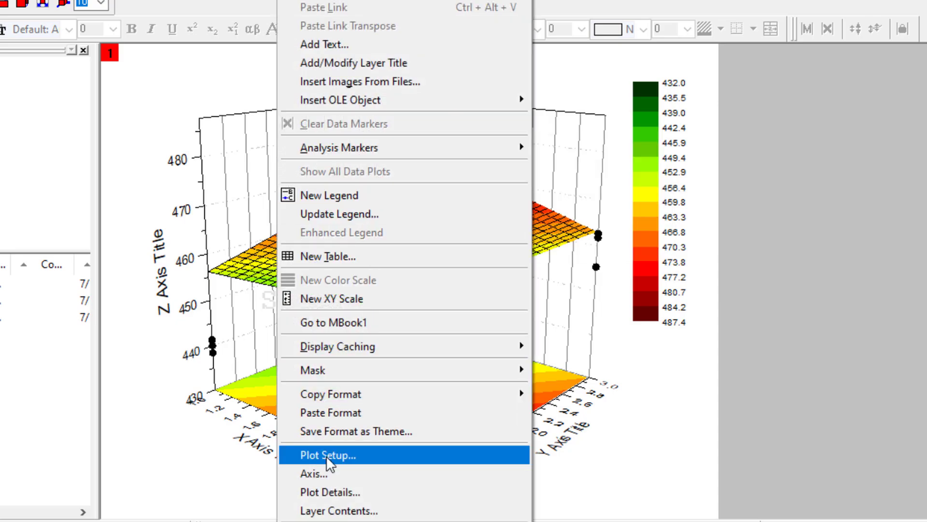
{"action": "left_click", "coordinate": [325, 472]}
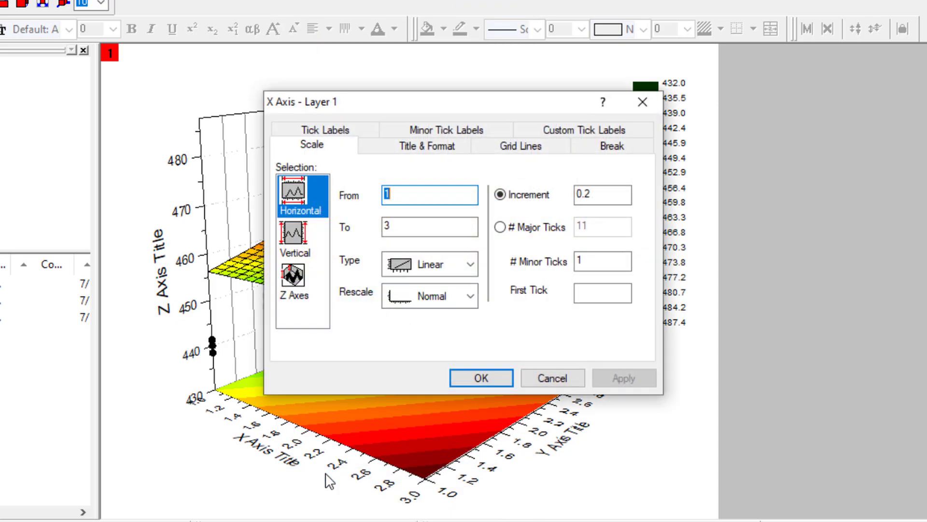
{"action": "left_click", "coordinate": [542, 147]}
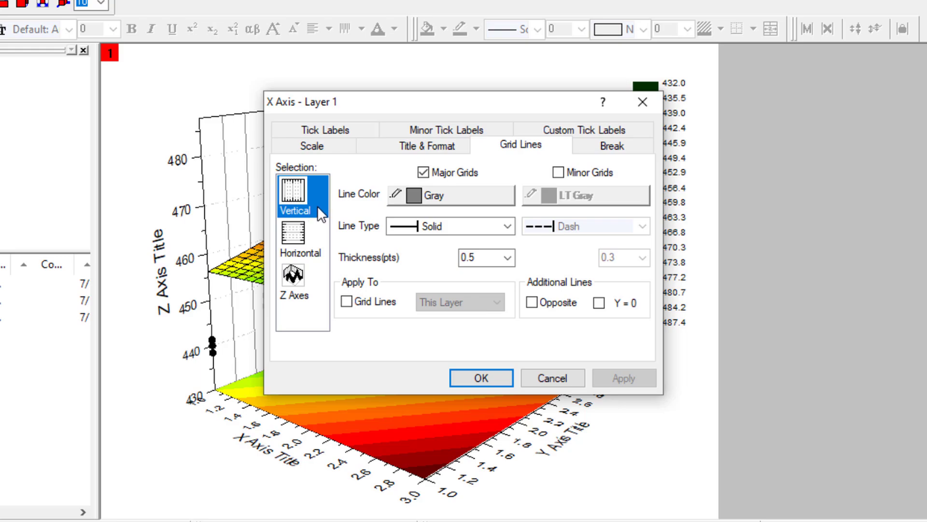
{"action": "left_click", "coordinate": [453, 174]}
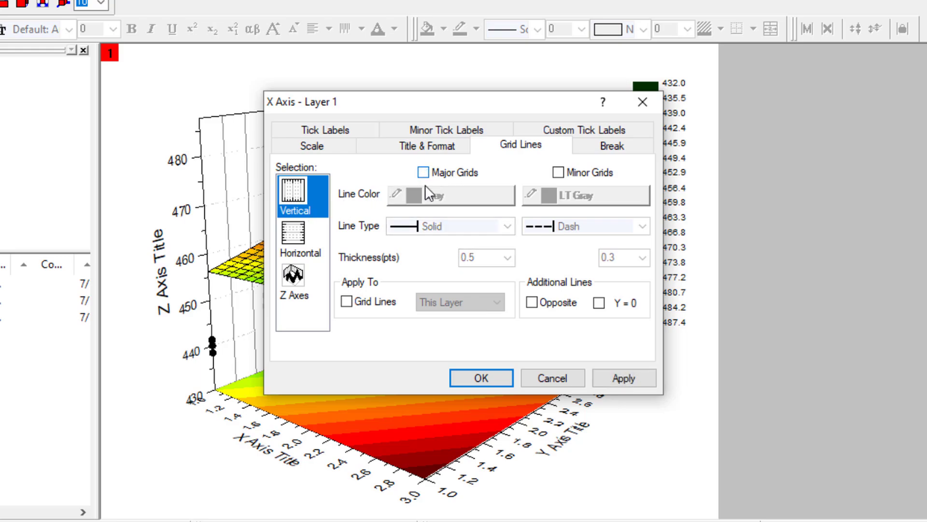
{"action": "left_click", "coordinate": [299, 244]}
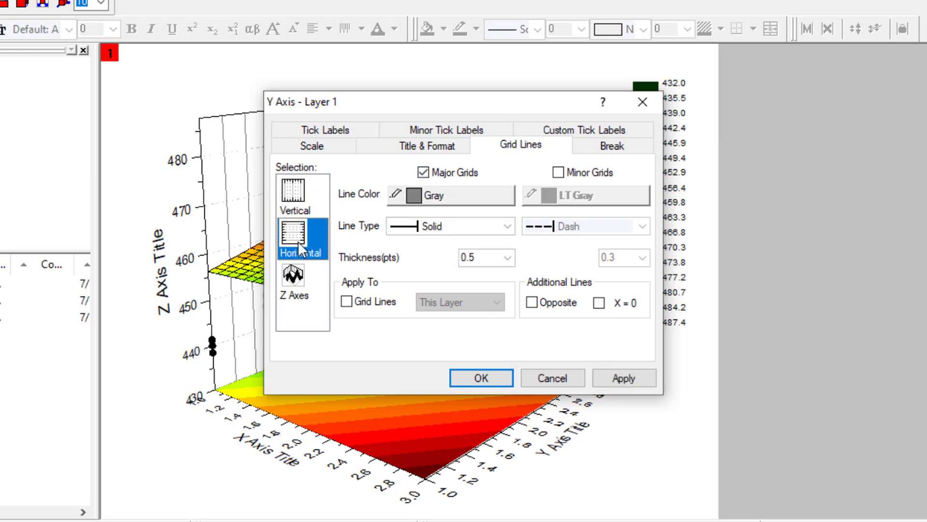
{"action": "left_click", "coordinate": [436, 176]}
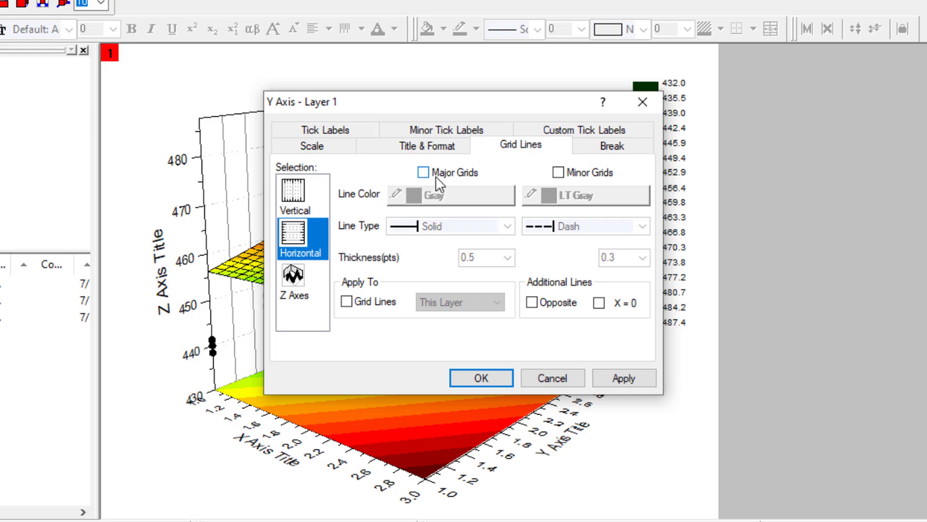
{"action": "left_click", "coordinate": [301, 288]}
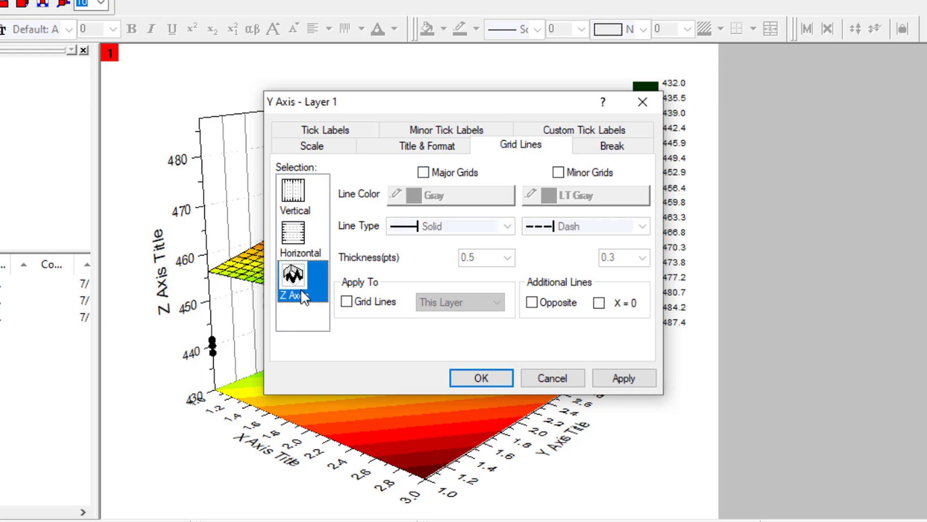
{"action": "left_click", "coordinate": [462, 173]}
{"action": "left_click", "coordinate": [630, 378]}
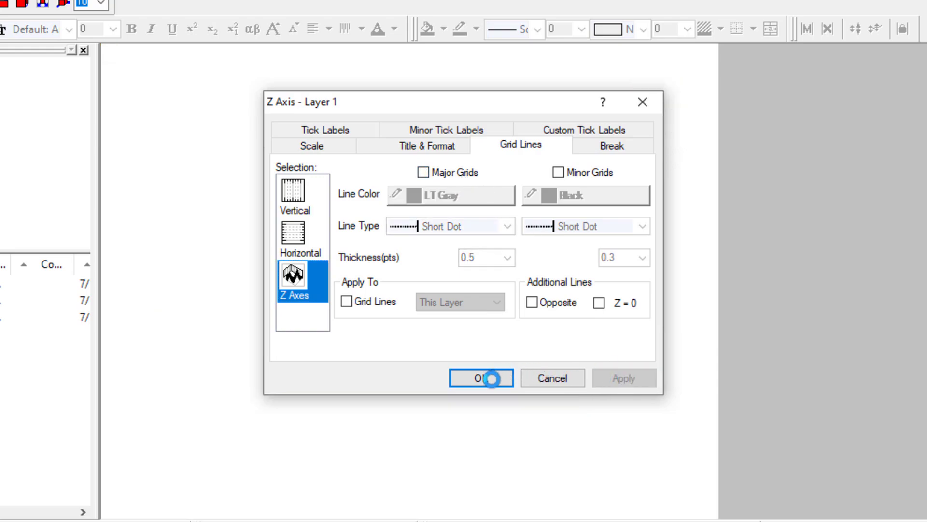
{"action": "left_click", "coordinate": [491, 378]}
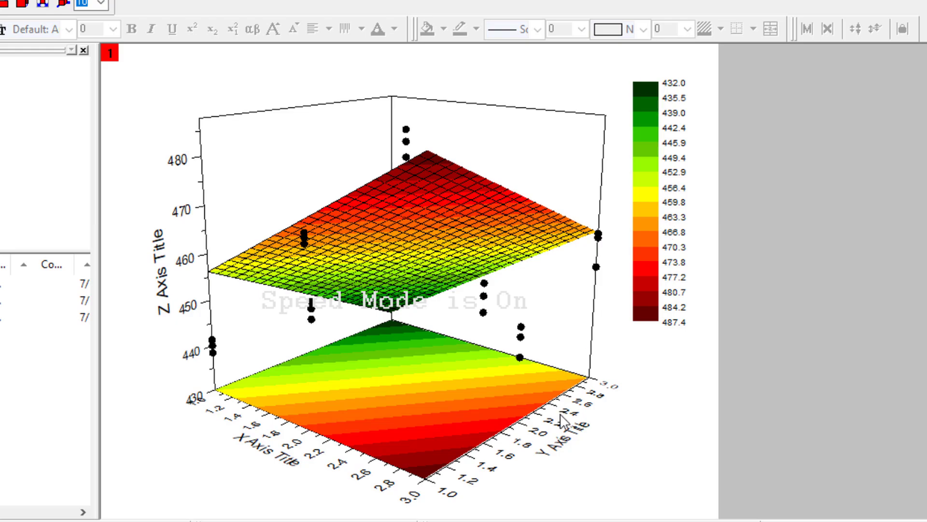
Step: Retitle the Y axis 'b' and the X axis 'a'
{"action": "left_click", "coordinate": [560, 444]}
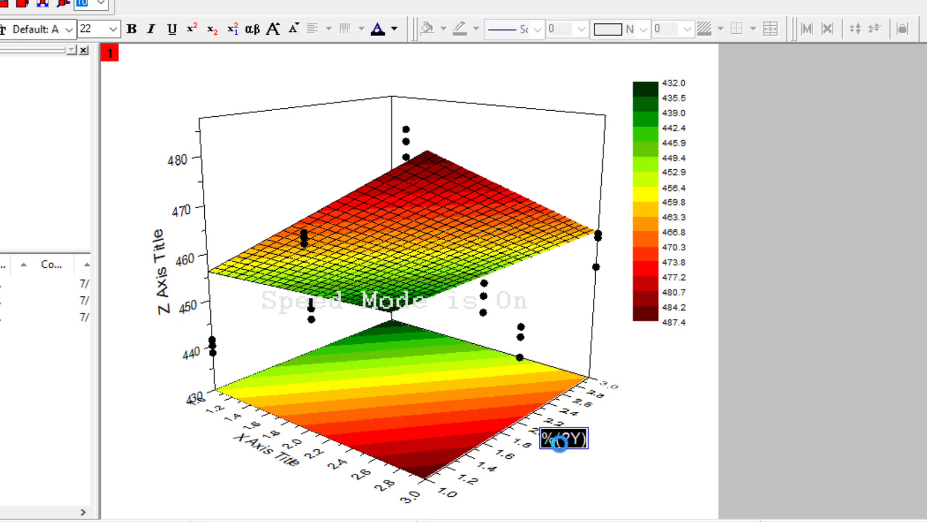
{"action": "type", "text": "b"}
{"action": "left_click", "coordinate": [649, 482]}
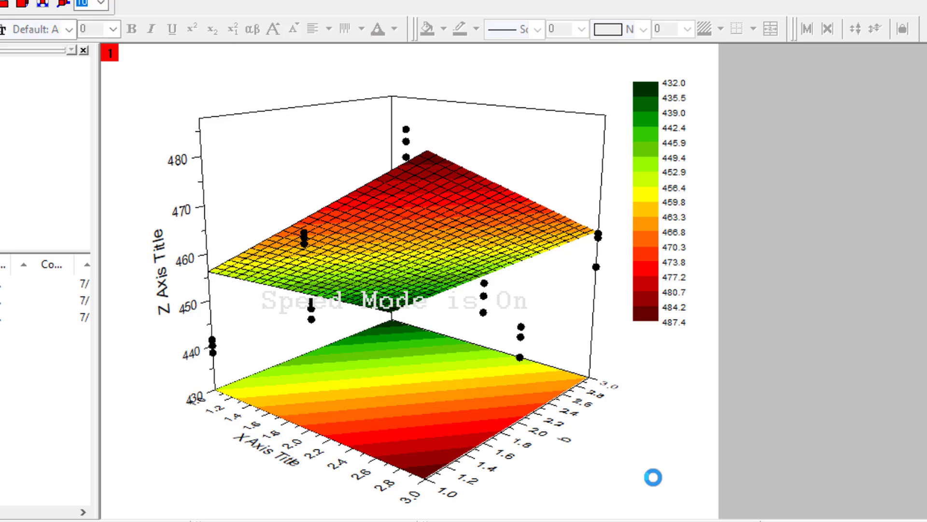
{"action": "double_click", "coordinate": [265, 454]}
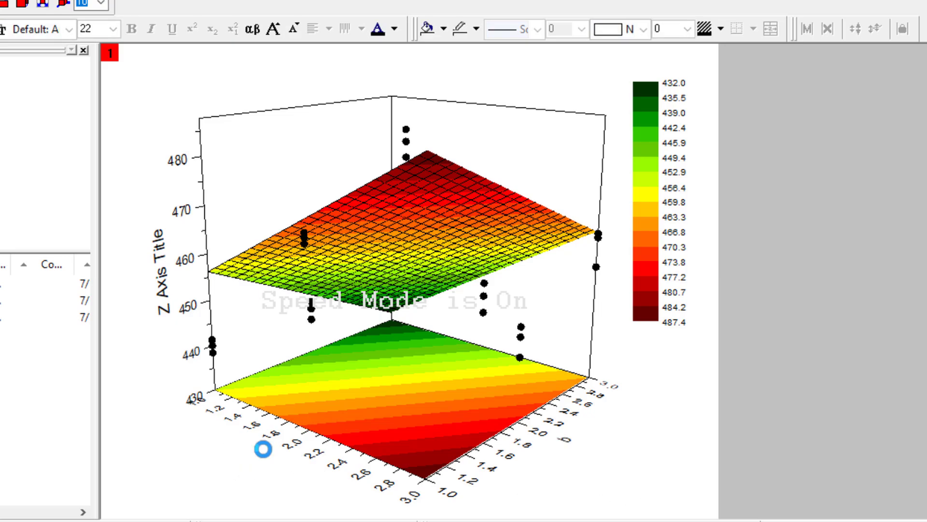
{"action": "key", "text": "ctrl+a"}
{"action": "type", "text": "a"}
{"action": "left_click", "coordinate": [608, 505]}
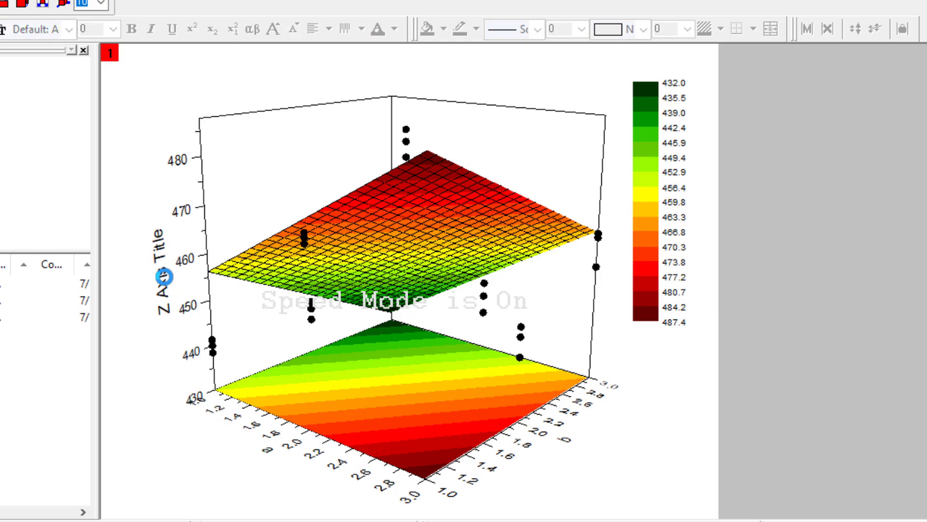
Step: Replace the Z axis title text with 'xyz'
{"action": "double_click", "coordinate": [164, 277]}
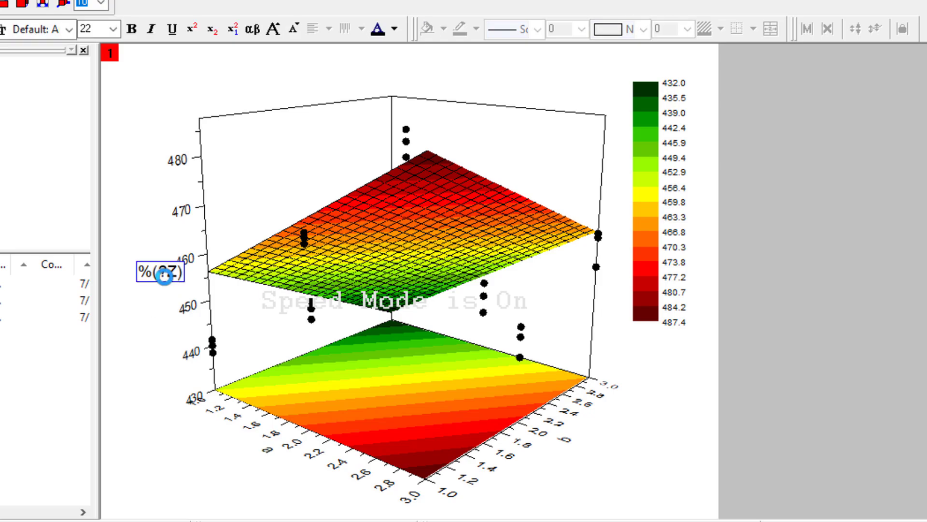
{"action": "key", "text": "ctrl+a"}
{"action": "key", "text": "BackSpace"}
{"action": "type", "text": "xyz"}
{"action": "left_click", "coordinate": [701, 473]}
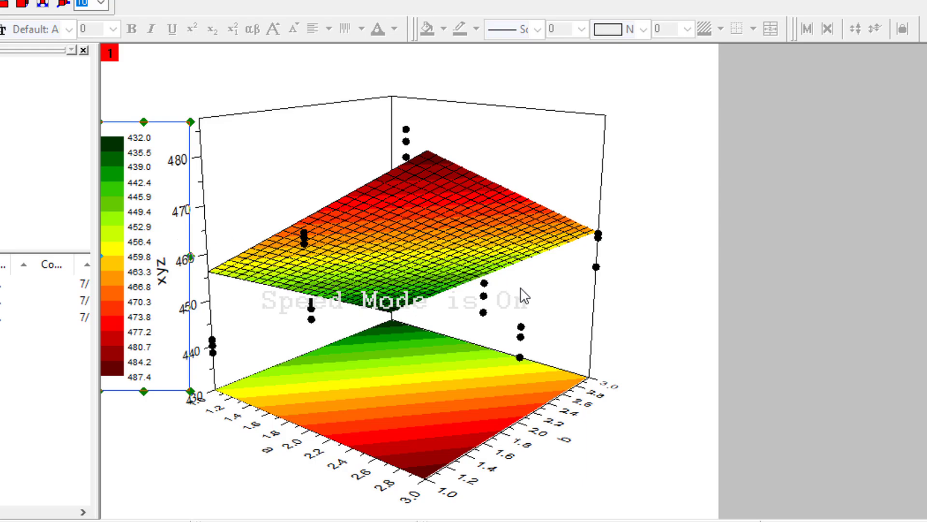
Step: Move the 3D graph layer to the right of the left-side colour scale
{"action": "left_click", "coordinate": [682, 314]}
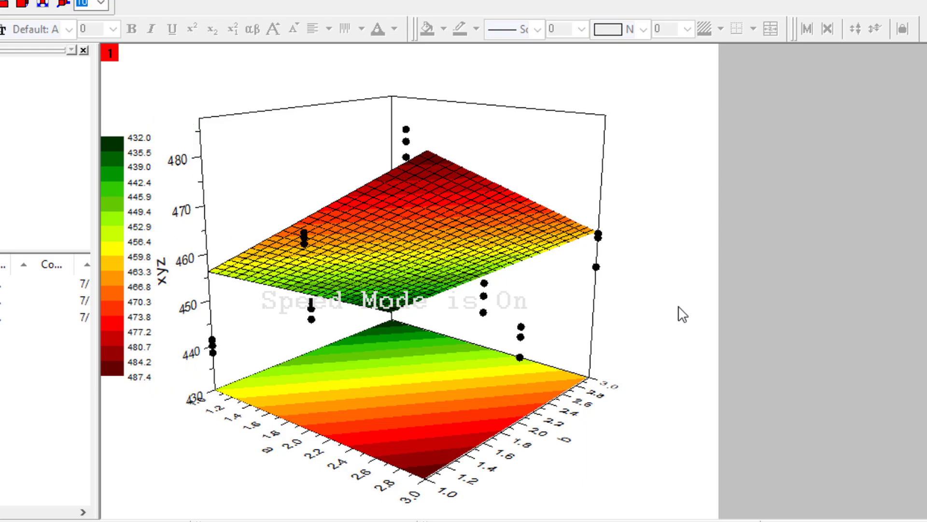
{"action": "left_click", "coordinate": [546, 309]}
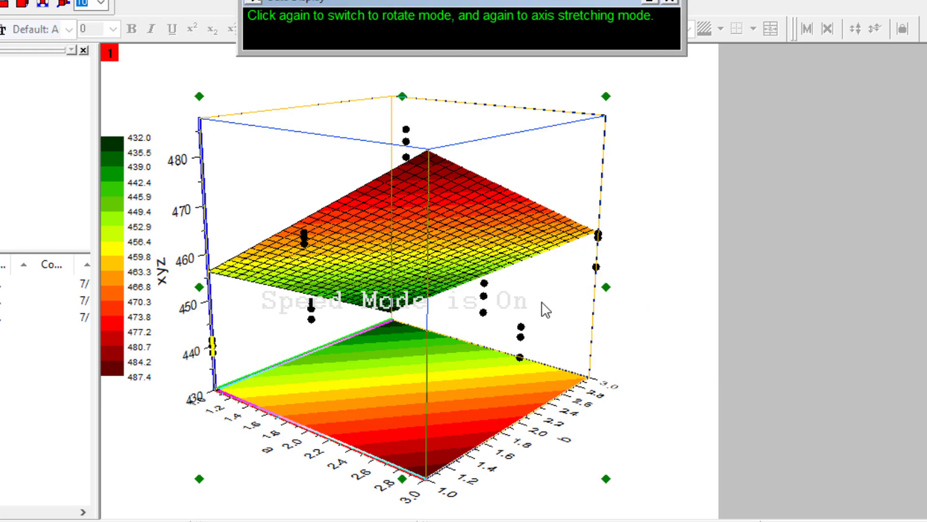
{"action": "left_click_drag", "start_coordinate": [546, 310], "coordinate": [621, 271]}
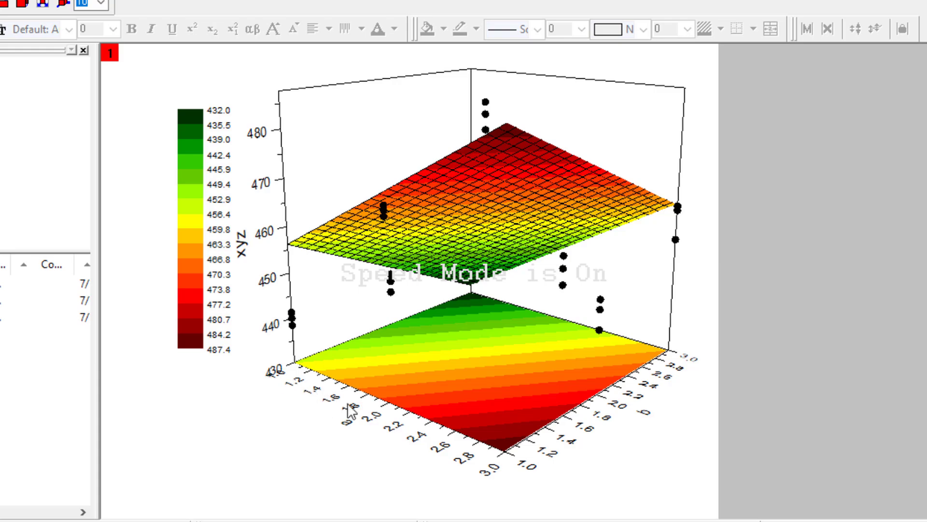
Step: Set the x-axis tick label size to 10 points
{"action": "left_click", "coordinate": [373, 420]}
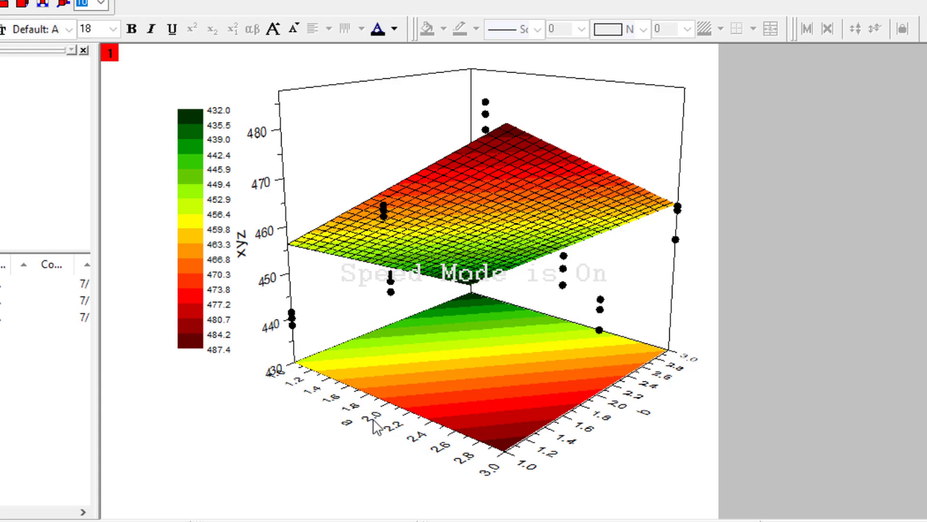
{"action": "double_click", "coordinate": [374, 422]}
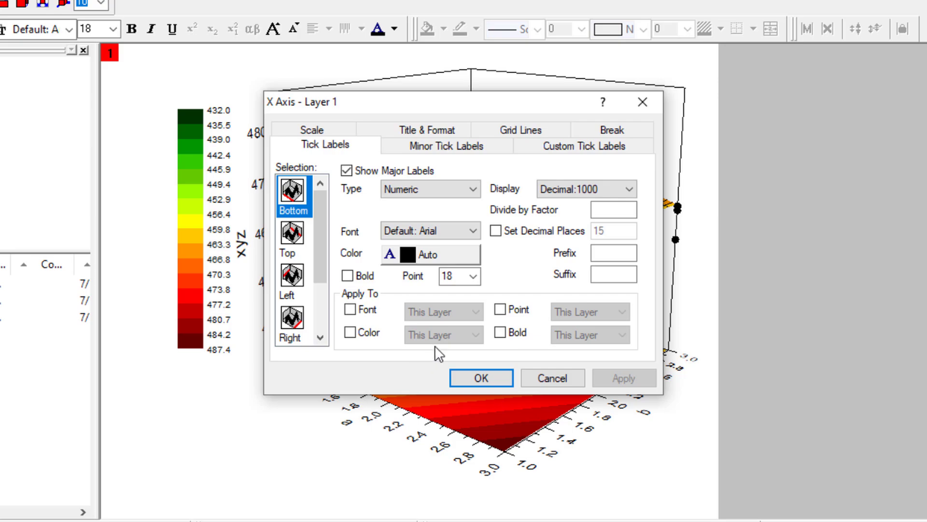
{"action": "type", "text": "10"}
{"action": "key", "text": "Return"}
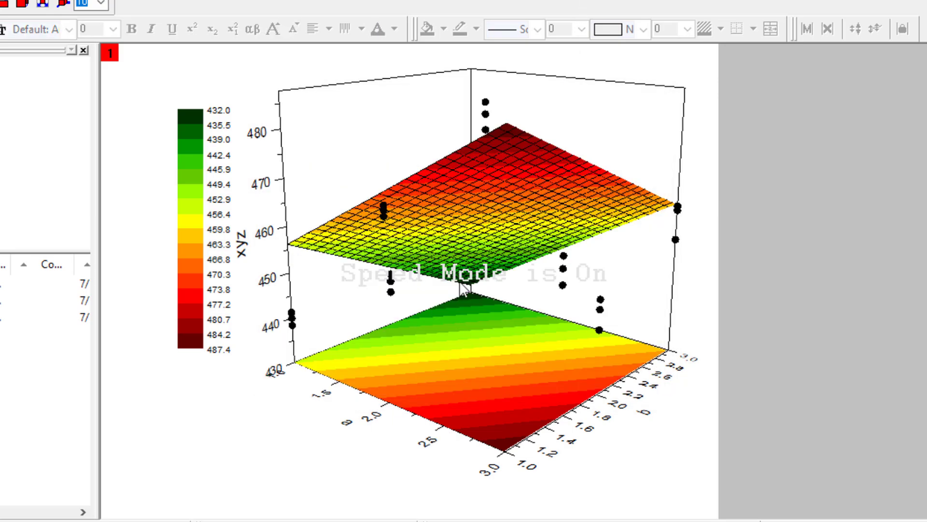
Step: Set the z-axis scale to run from 430.5 to 490
{"action": "left_click", "coordinate": [275, 330]}
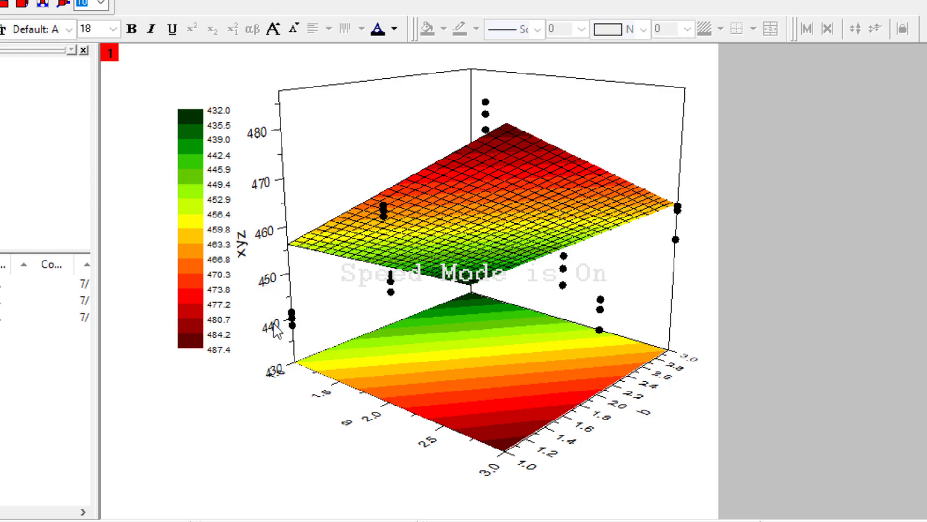
{"action": "double_click", "coordinate": [276, 331]}
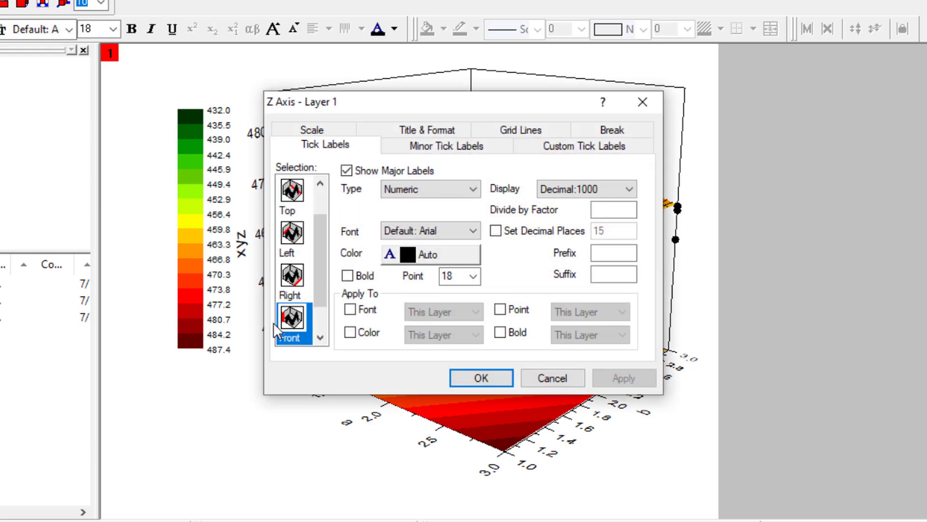
{"action": "left_click", "coordinate": [347, 135]}
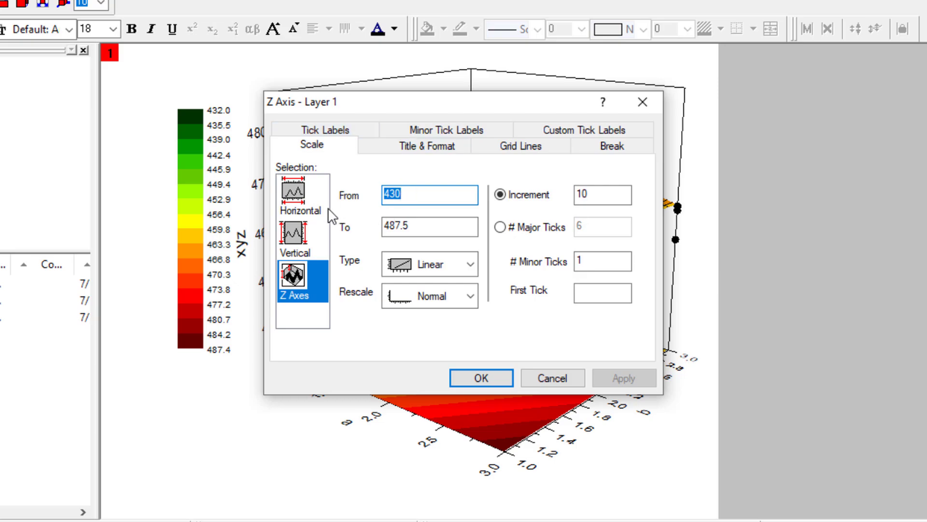
{"action": "left_click", "coordinate": [404, 195]}
{"action": "type", "text": ".5"}
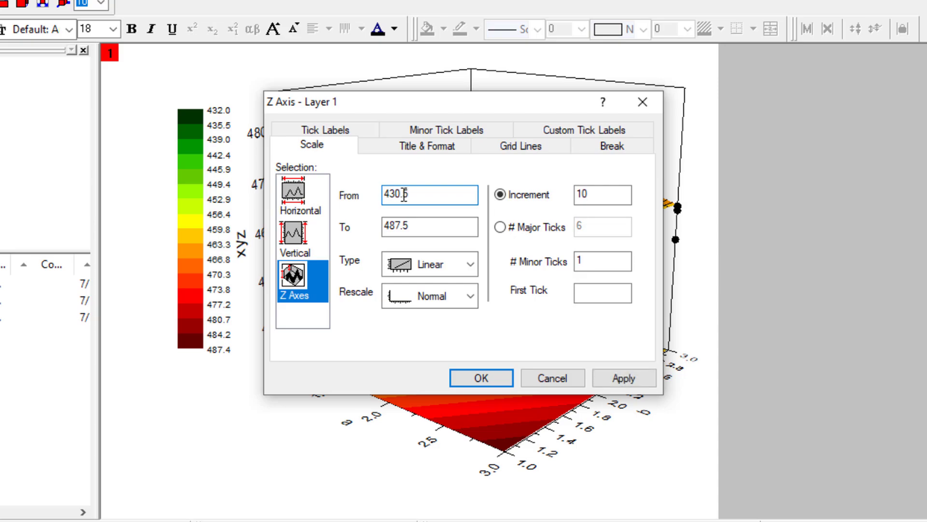
{"action": "left_click", "coordinate": [400, 229]}
{"action": "key", "text": "End"}
{"action": "key", "text": "BackSpace"}
{"action": "key", "text": "BackSpace"}
{"action": "key", "text": "BackSpace"}
{"action": "key", "text": "BackSpace"}
{"action": "type", "text": "90"}
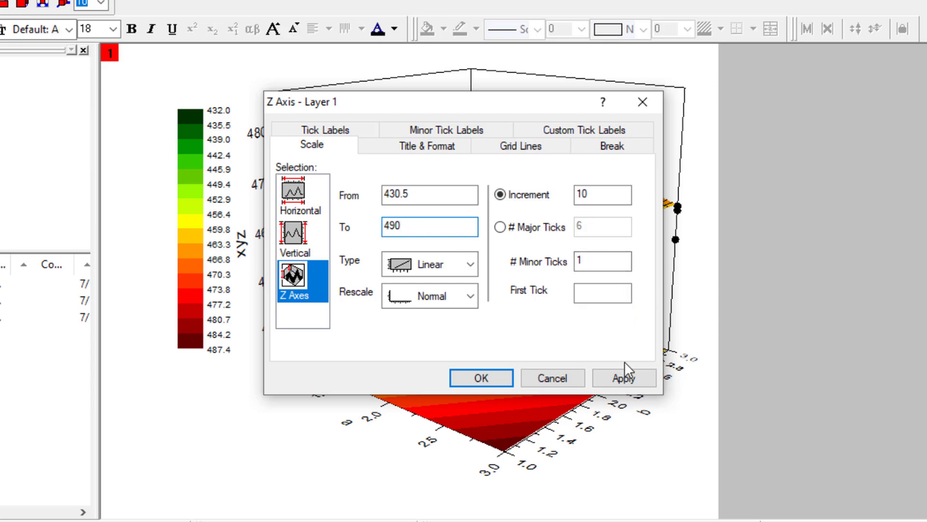
{"action": "left_click", "coordinate": [626, 378]}
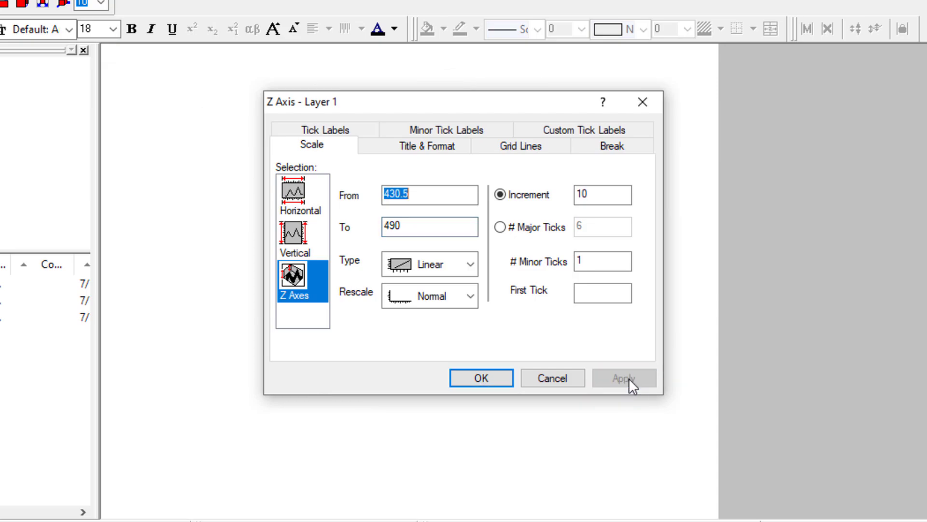
{"action": "left_click", "coordinate": [484, 379]}
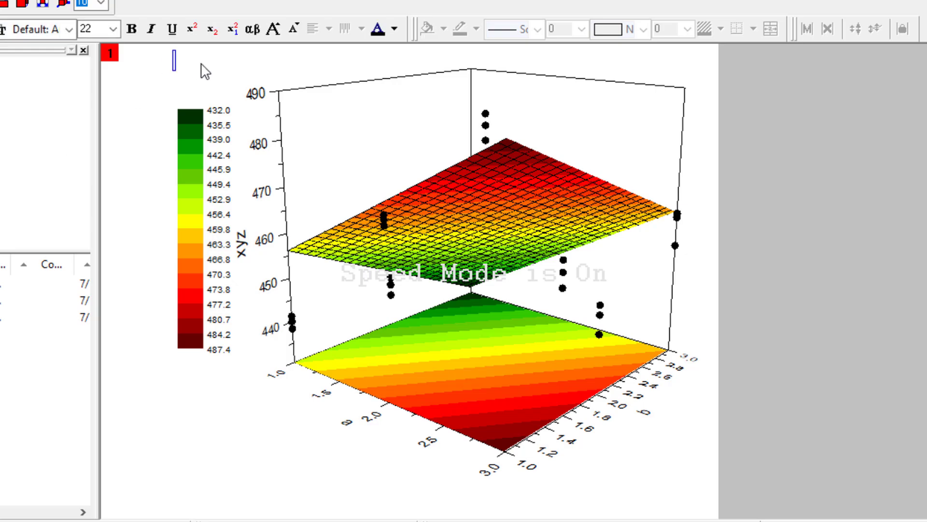
Step: Type the title 'Response= 452' into the new text label and finish editing
{"action": "type", "text": "Responne"}
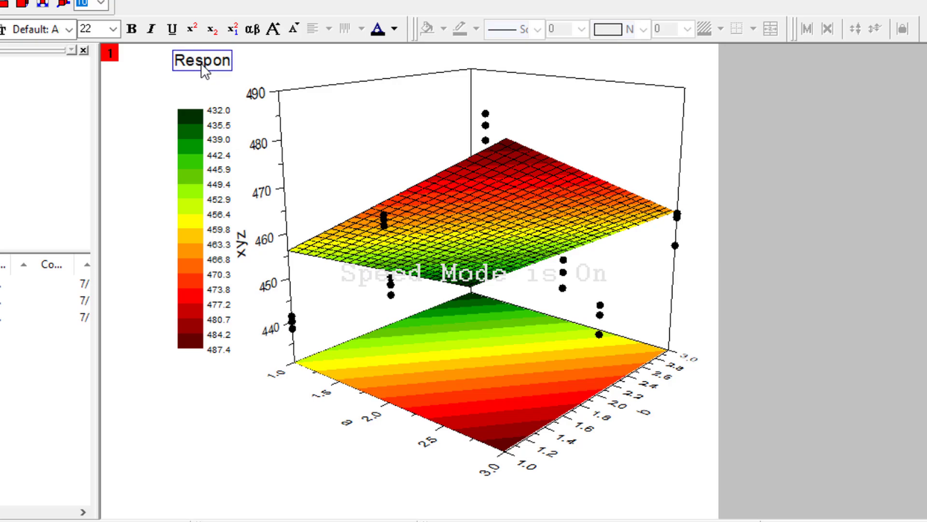
{"action": "key", "text": "BackSpace"}
{"action": "key", "text": "BackSpace"}
{"action": "type", "text": "se= 452"}
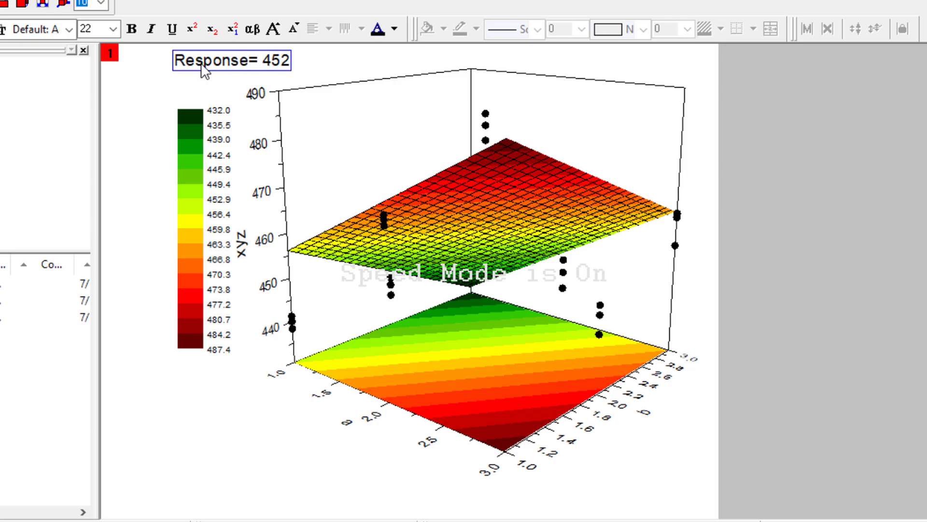
{"action": "key", "text": "Escape"}
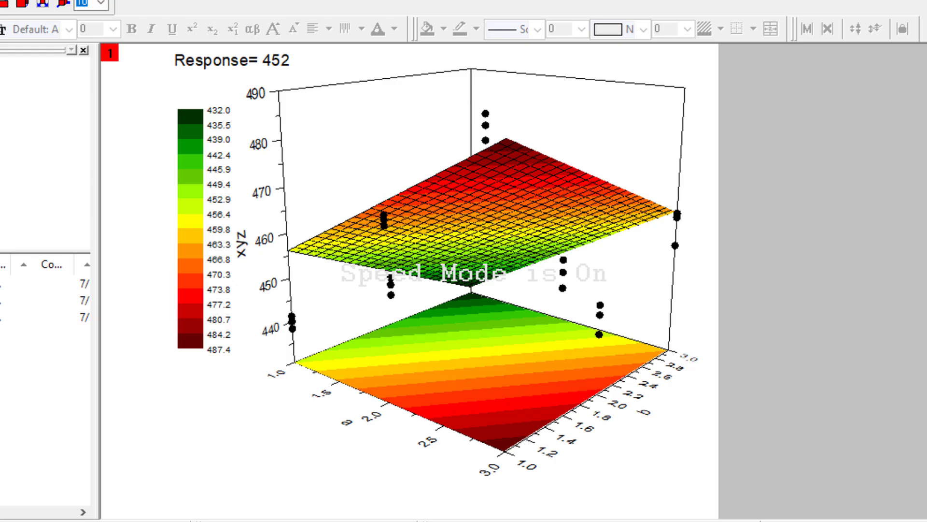
Step: Set up a graph export as a TIF image named abcd
{"action": "key", "text": "alt+f"}
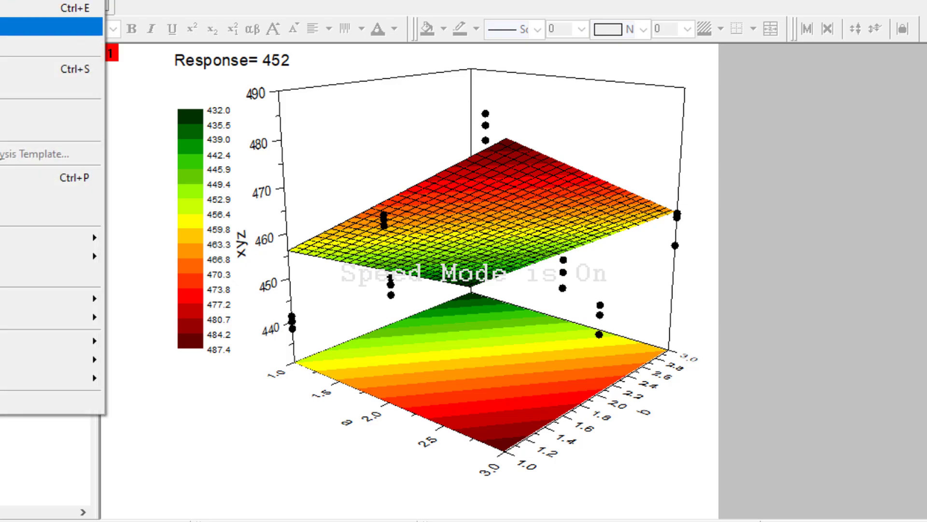
{"action": "mouse_move", "coordinate": [1, 261]}
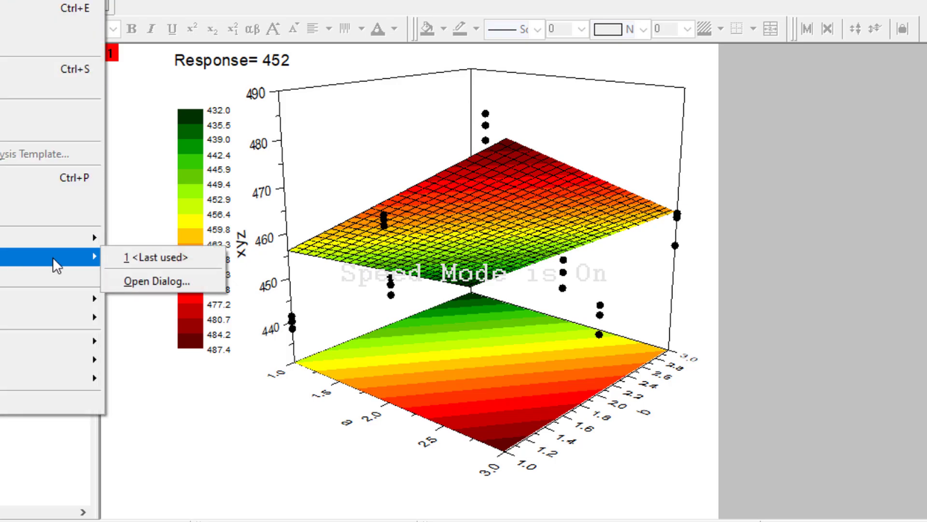
{"action": "left_click", "coordinate": [176, 283]}
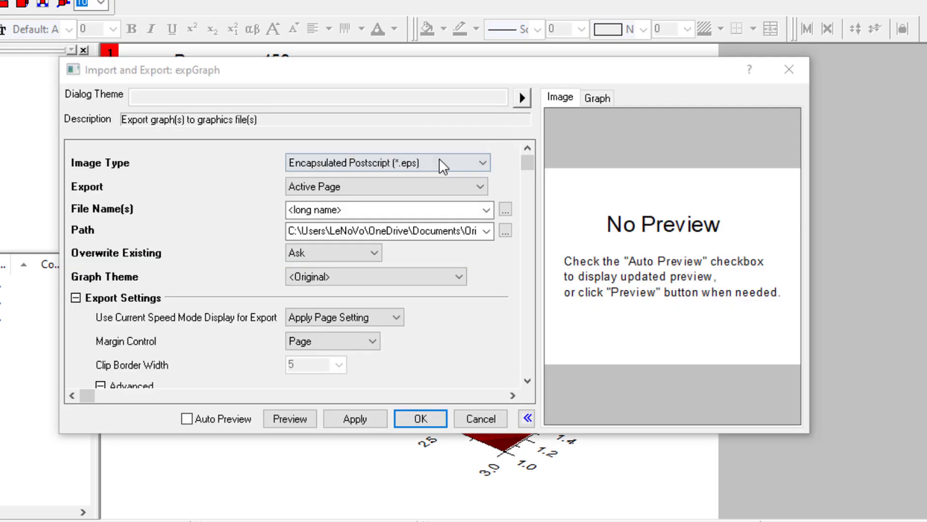
{"action": "left_click", "coordinate": [484, 163]}
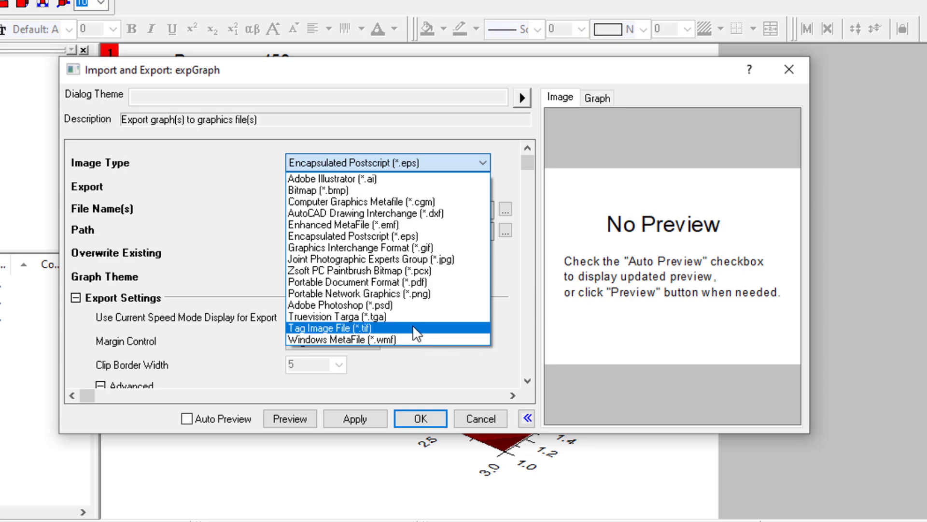
{"action": "left_click", "coordinate": [415, 328]}
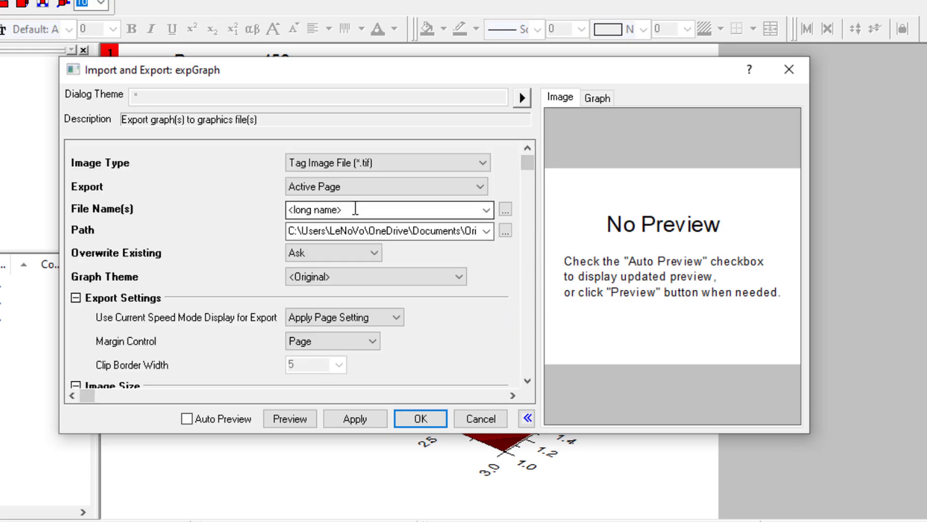
{"action": "left_click", "coordinate": [357, 208]}
{"action": "type", "text": "abcd"}
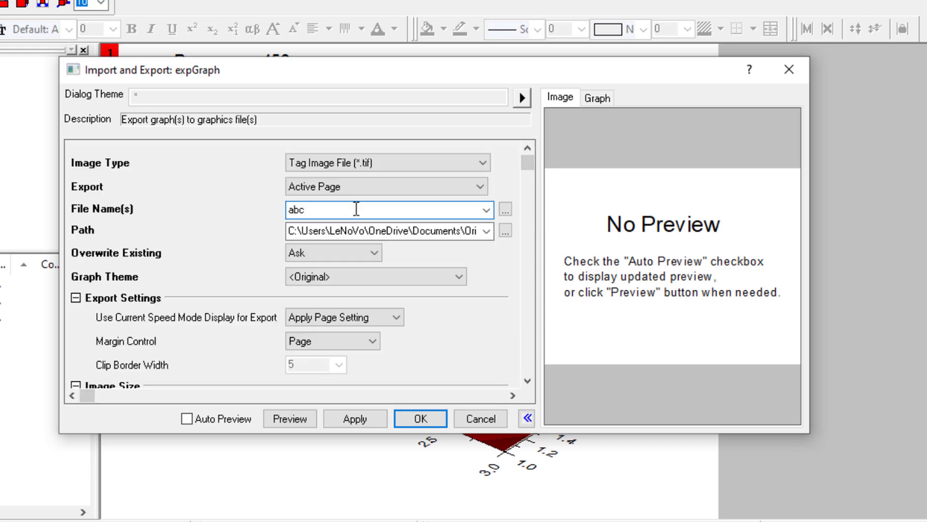
Step: Set the export folder to D:\Batch Advisor and apply the TIF export
{"action": "left_click", "coordinate": [505, 231]}
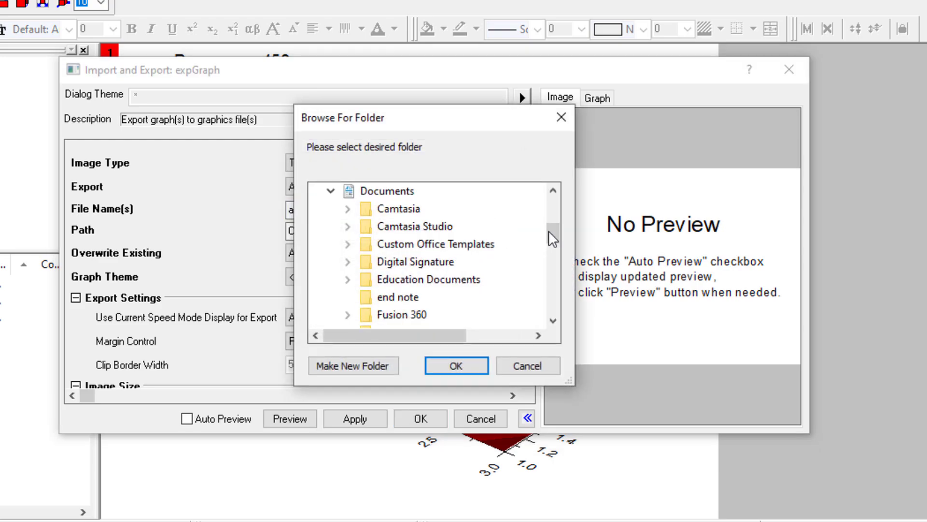
{"action": "left_click_drag", "start_coordinate": [552, 230], "coordinate": [553, 282]}
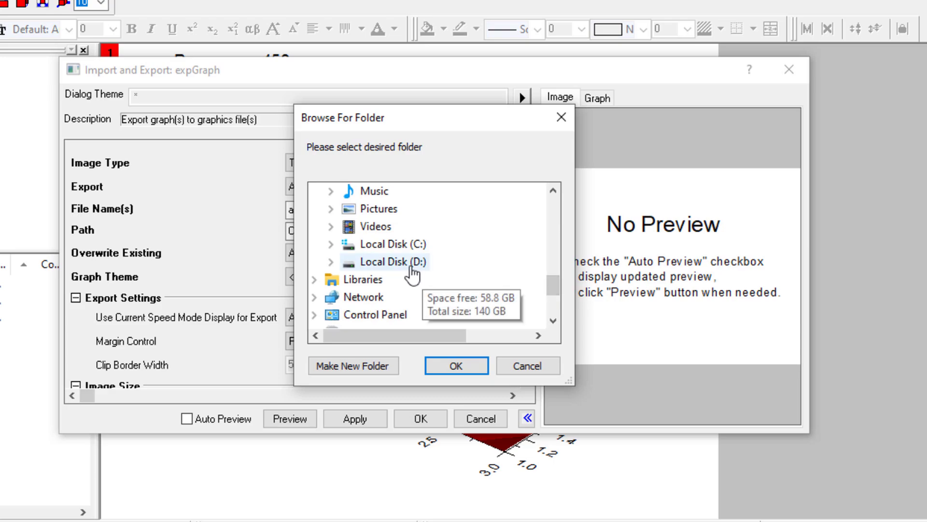
{"action": "left_click", "coordinate": [411, 265]}
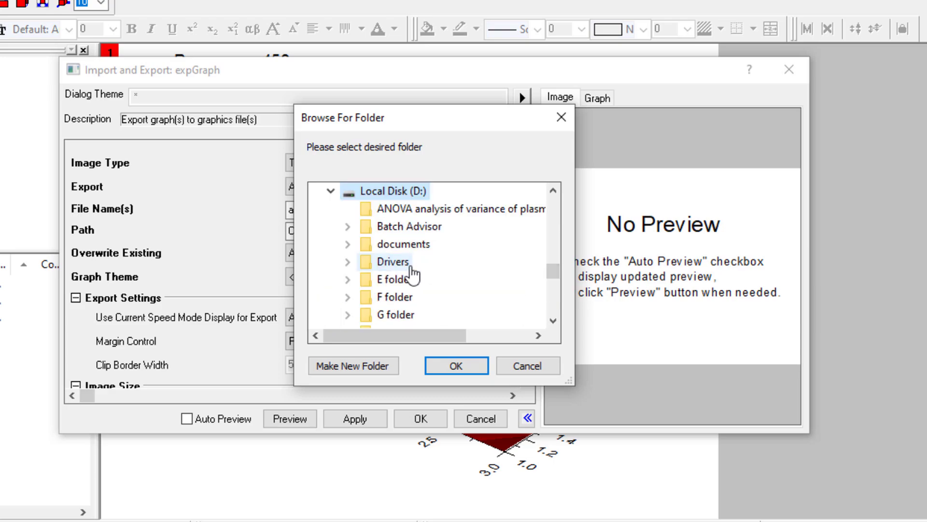
{"action": "left_click", "coordinate": [431, 227]}
{"action": "left_click", "coordinate": [457, 365]}
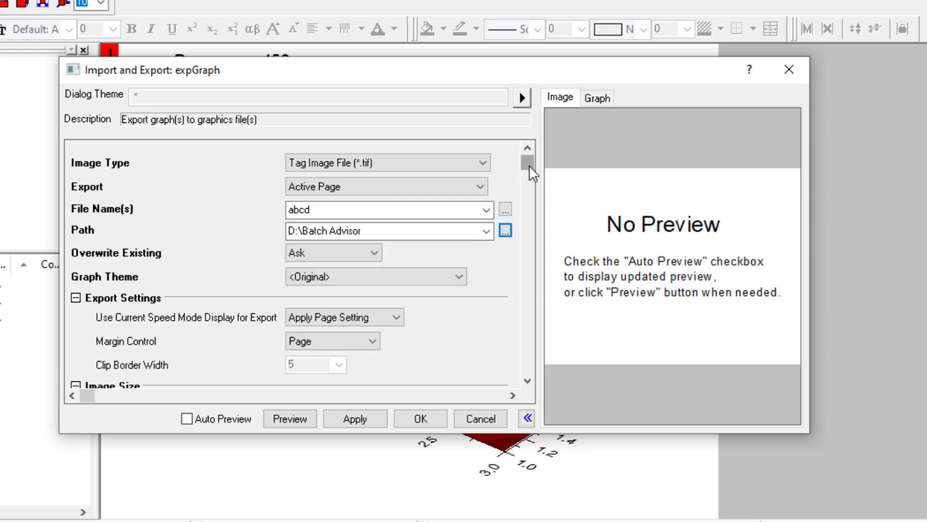
{"action": "left_click_drag", "start_coordinate": [531, 171], "coordinate": [532, 379]}
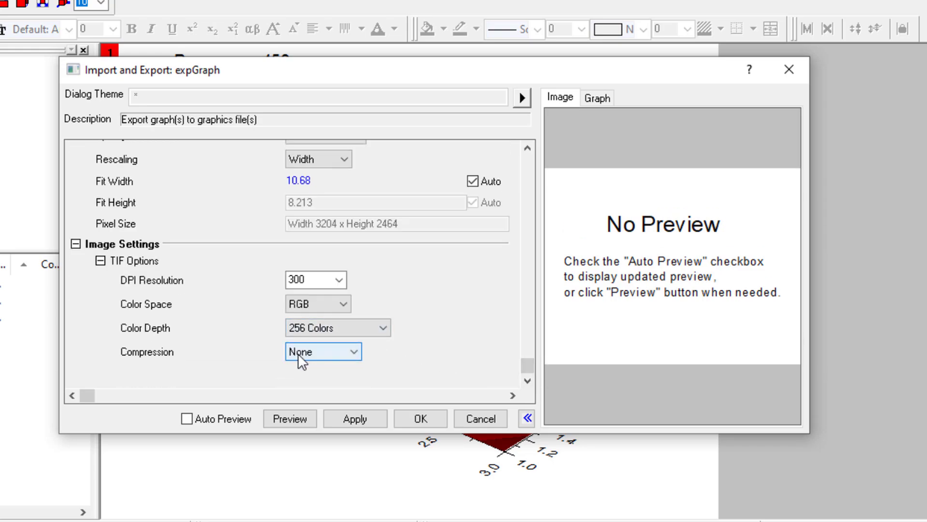
{"action": "left_click", "coordinate": [358, 424]}
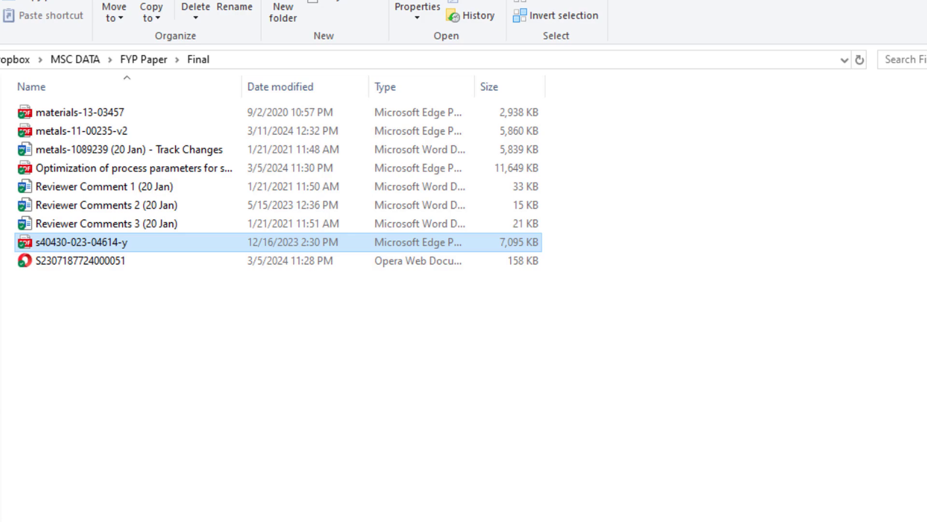
Step: Browse to D:\Batch Advisor and open abcd.tif to view the exported graph
{"action": "left_click", "coordinate": [2, 208]}
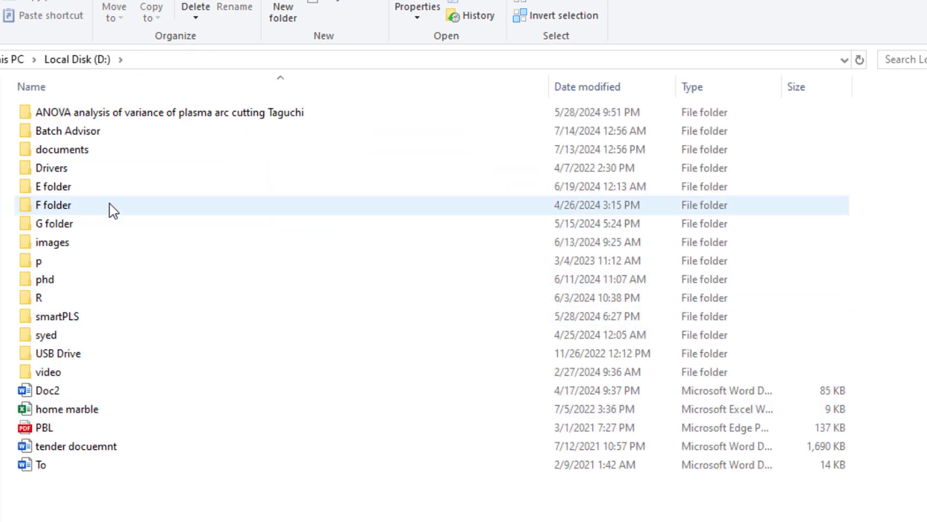
{"action": "left_click", "coordinate": [86, 117]}
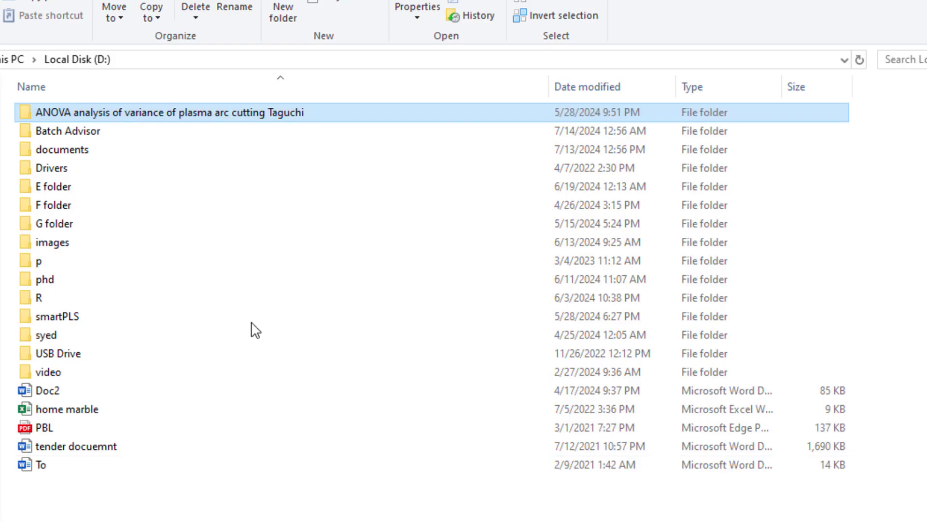
{"action": "left_click", "coordinate": [77, 126]}
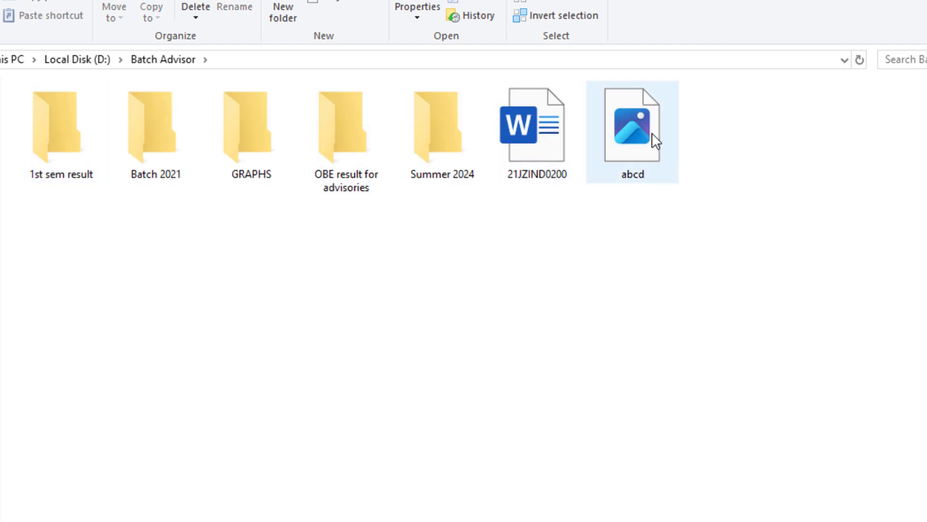
{"action": "left_click", "coordinate": [653, 142]}
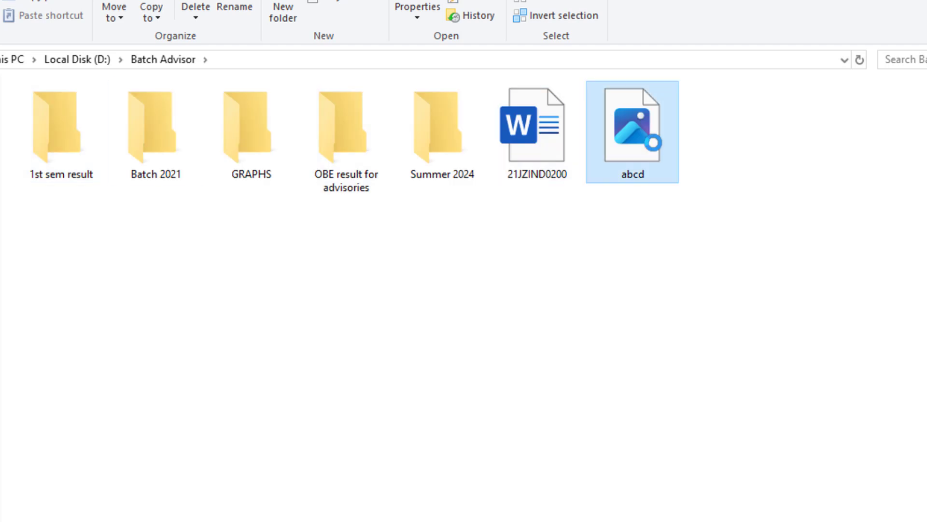